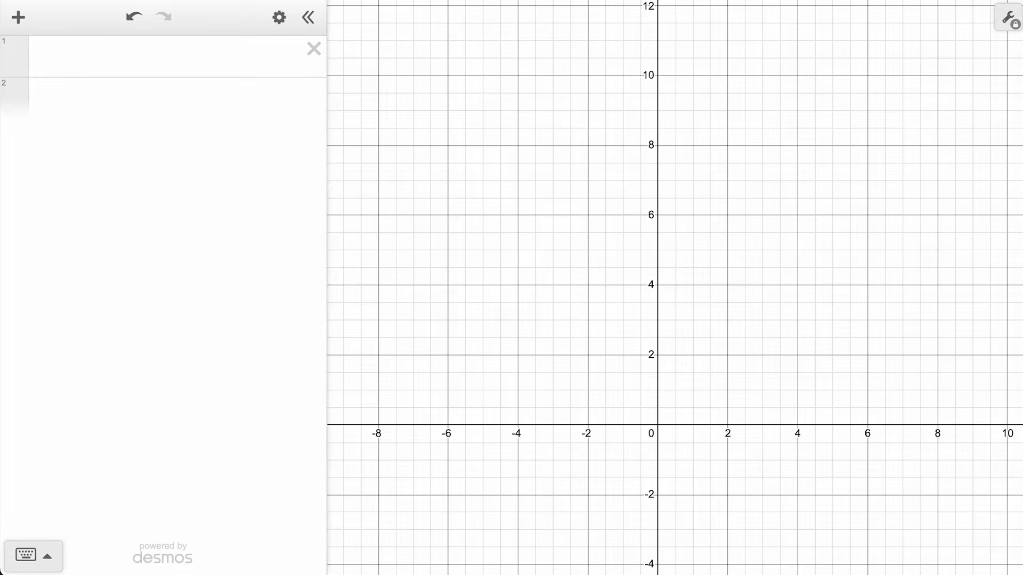
Graph the inequality y<10 as the first expression, and add the lower bound so it reads 3<y<10
click(171, 56)
text(y<10)
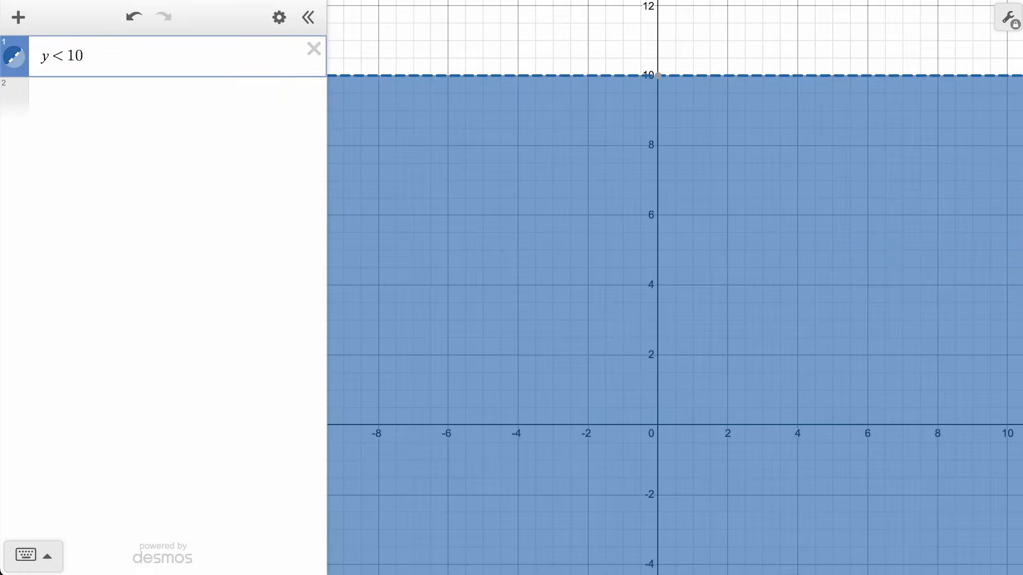
key(Escape)
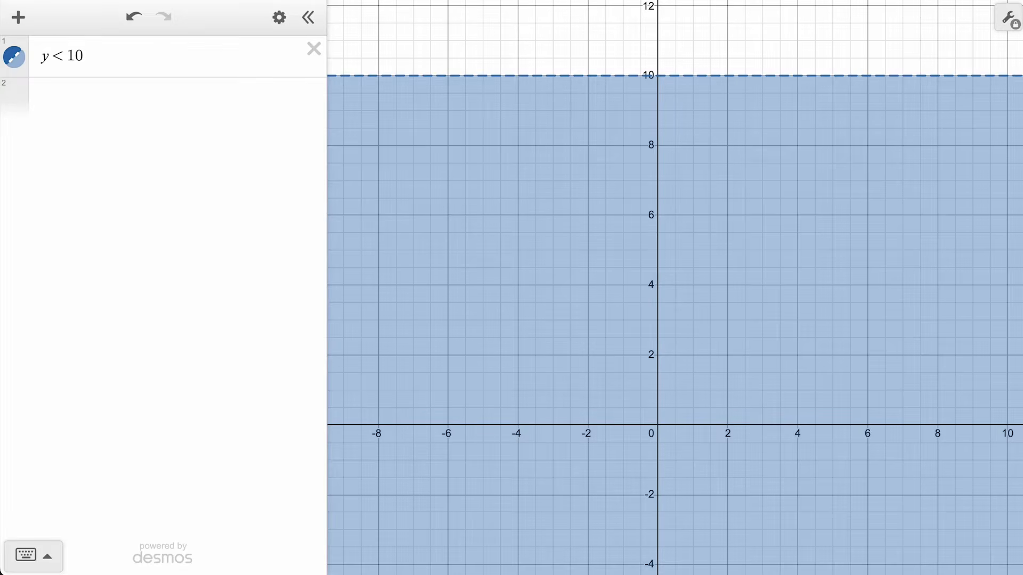
click(41, 55)
text(3<)
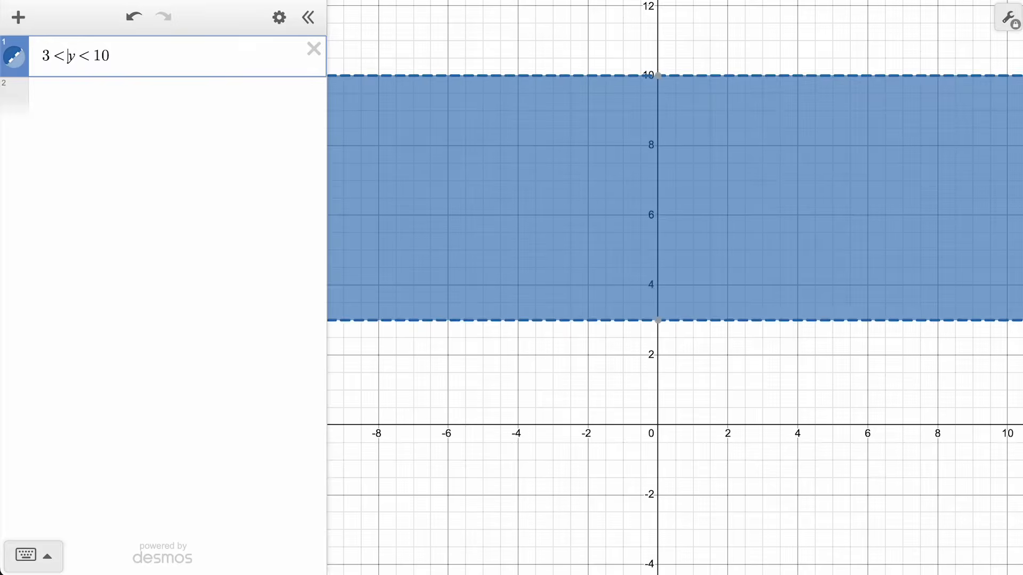
key(Escape)
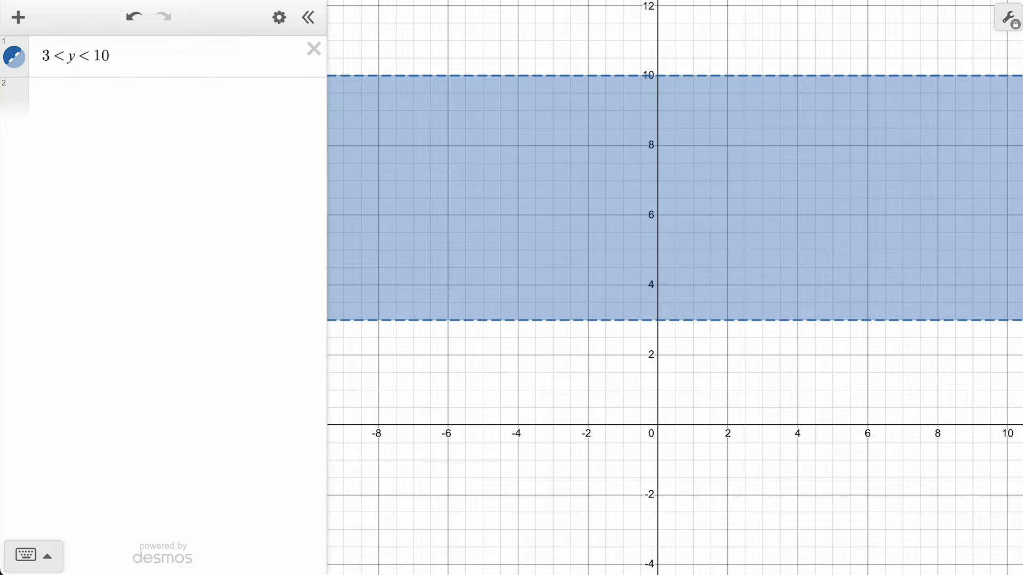
Restrict the shaded band to a narrow vertical mast with the domain condition {-.25<x<.25}
click(111, 56)
text({-.25)
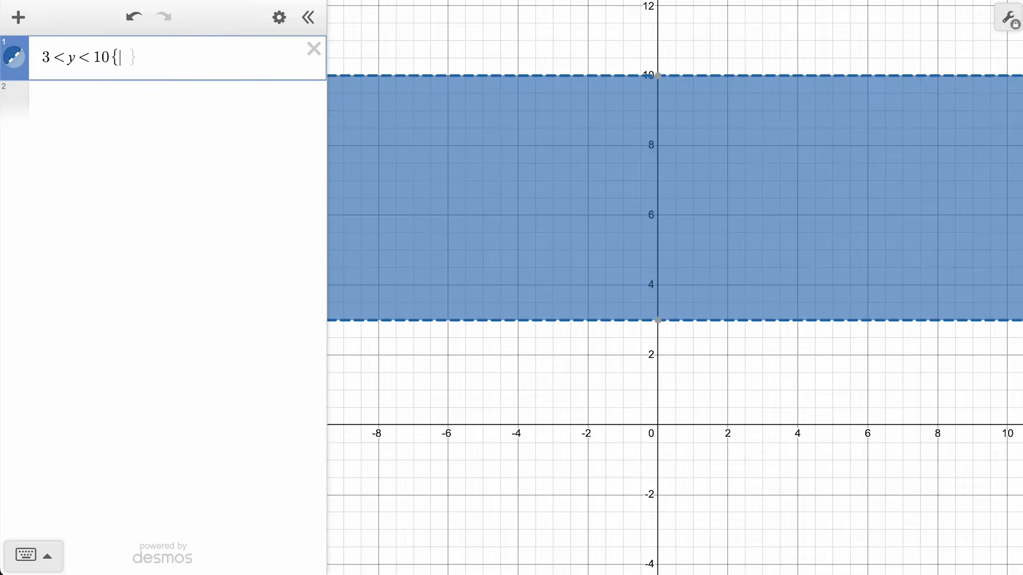
text(<x<.25)
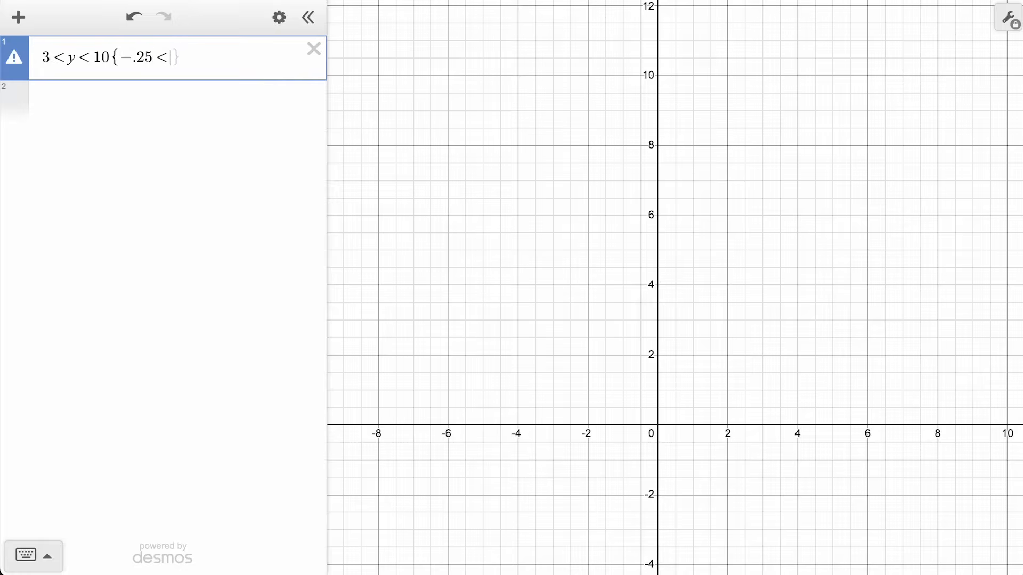
key(Right)
key(Escape)
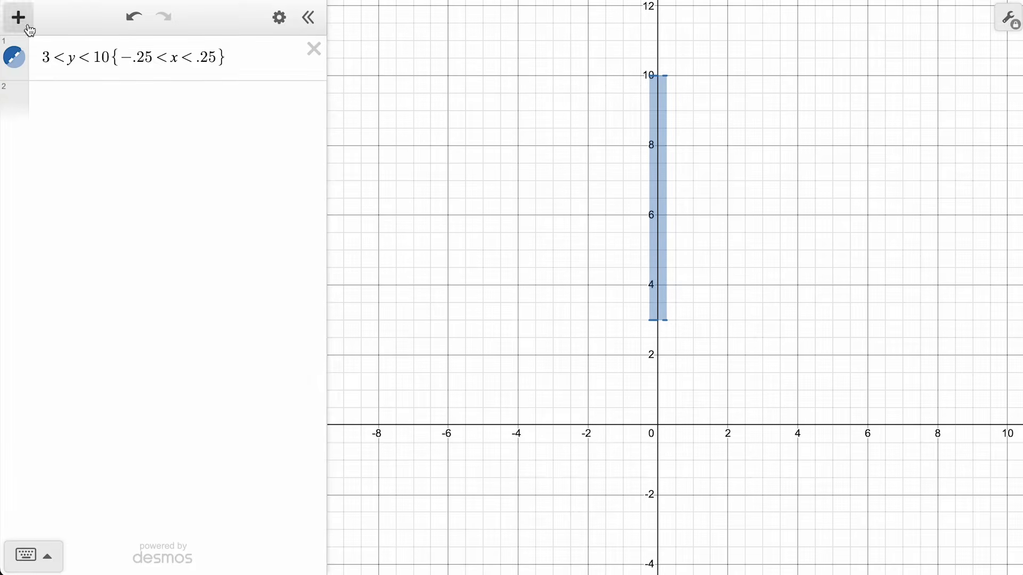
Turn off the boundary lines of the mast inequality and set its fill colour to orange
click(17, 59)
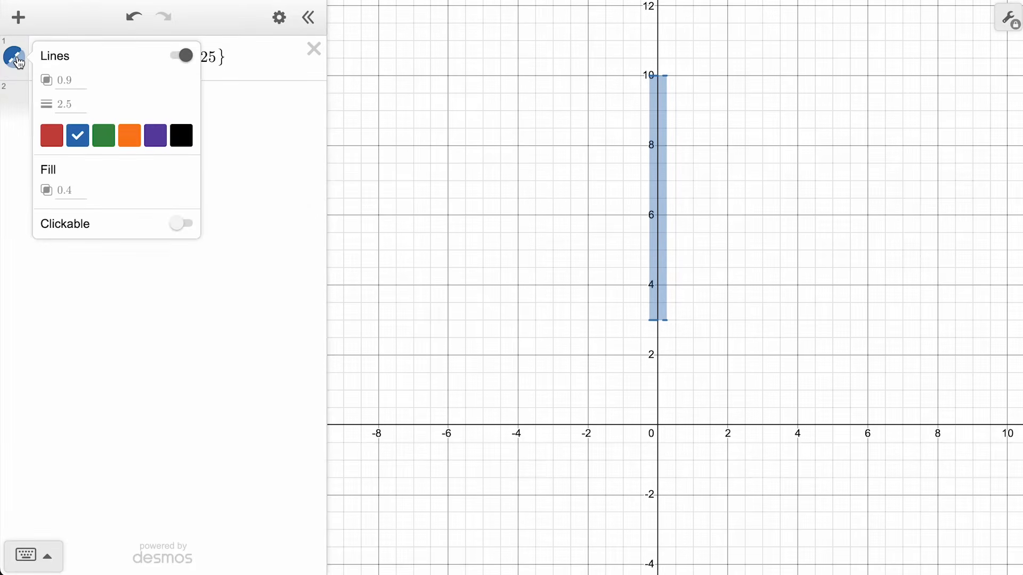
click(183, 59)
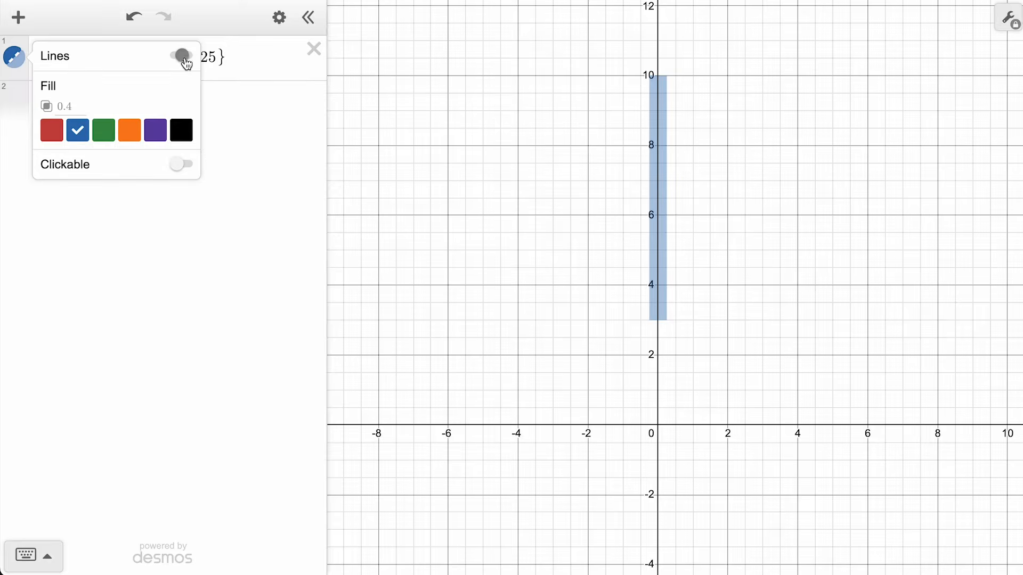
click(128, 130)
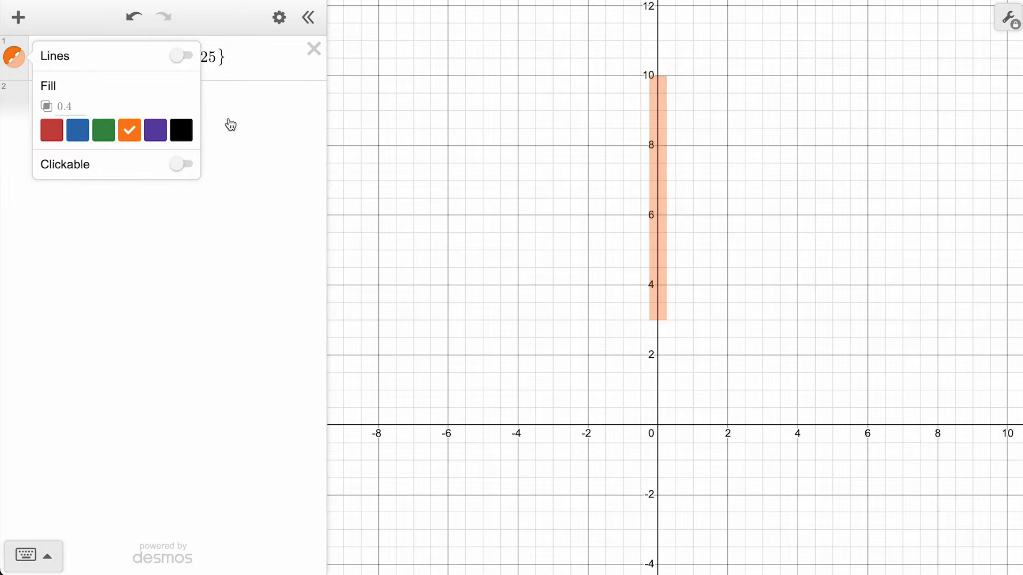
click(435, 77)
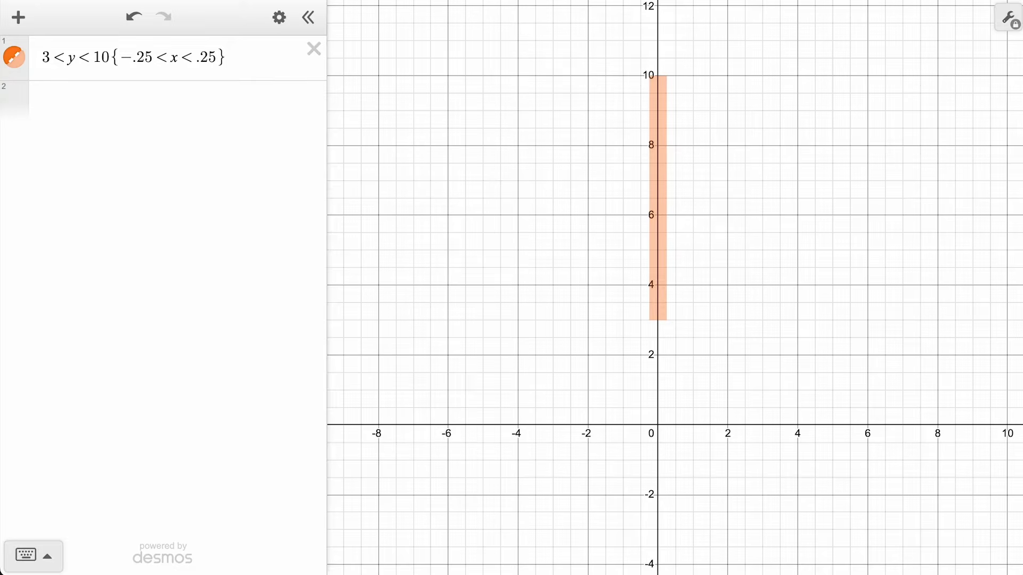
Add the parabola y=1/49x^2+3 as the second expression for the boat's upper edge
click(160, 102)
text(y=1/49)
key(Right)
text(x^2)
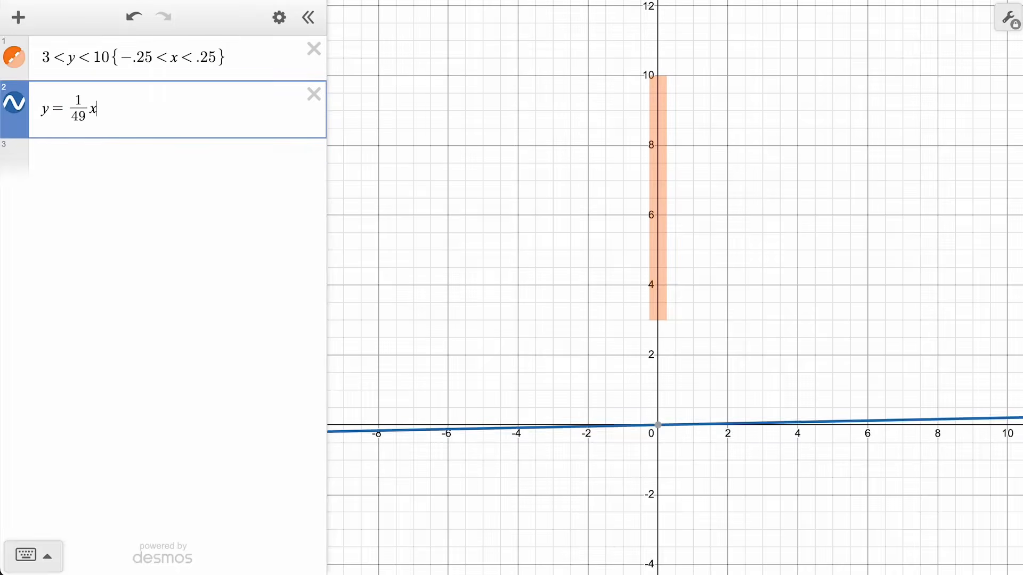
key(Right)
text(+3)
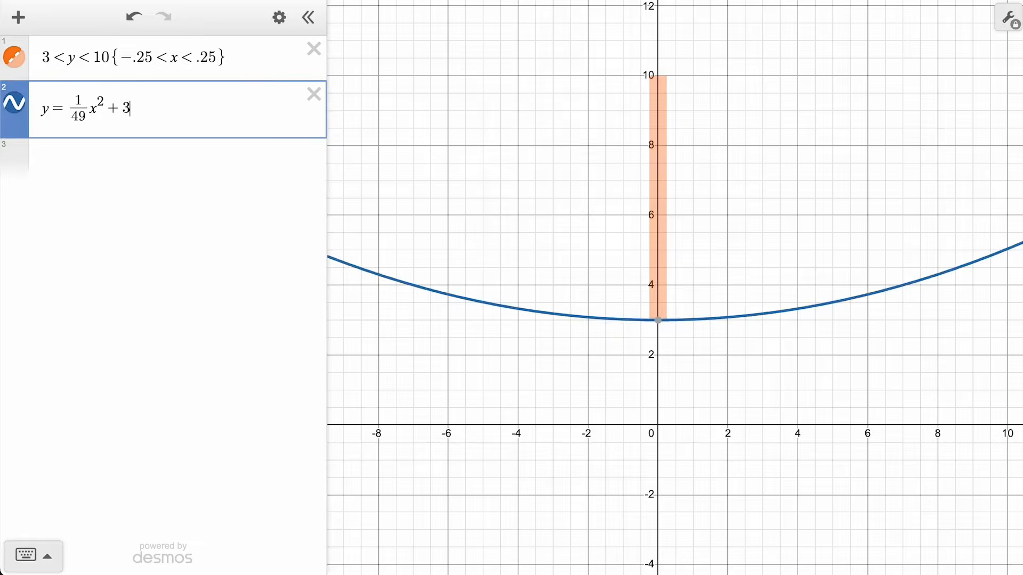
key(Escape)
Add the horizontal line y=0 as the third expression for the bottom of the hull
click(159, 159)
text(y=0)
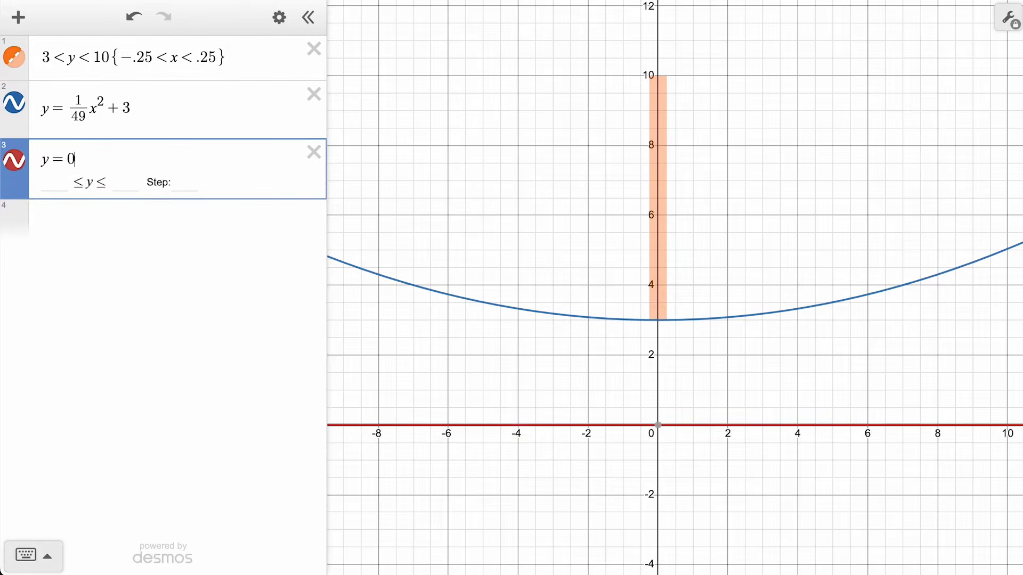
key(Return)
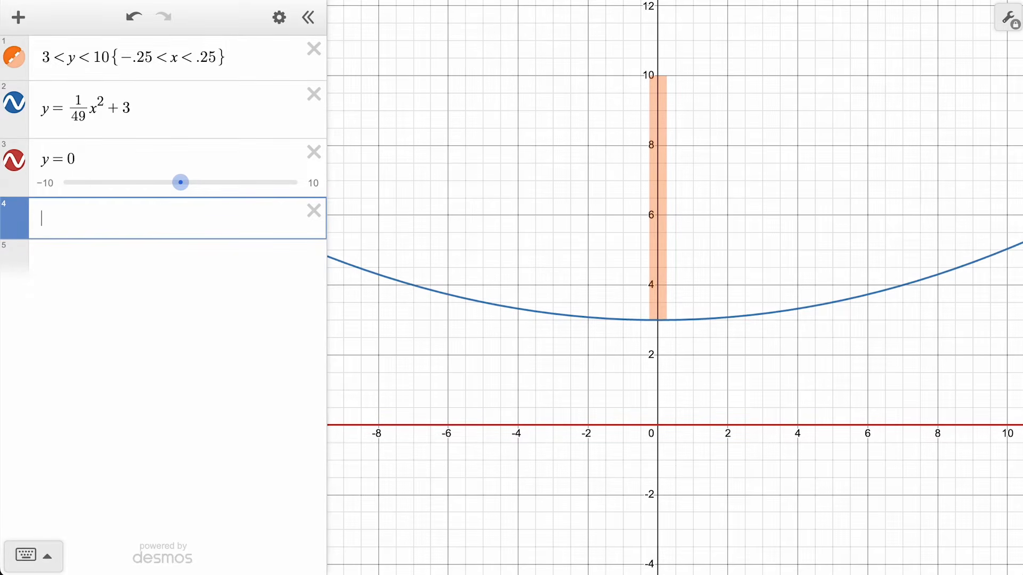
Add the hull's side curves y=(x-5)^2{5<x<7} and y=(x+5)^2{-7<x<-5} as separate expressions
text(y=(x-5)^2)
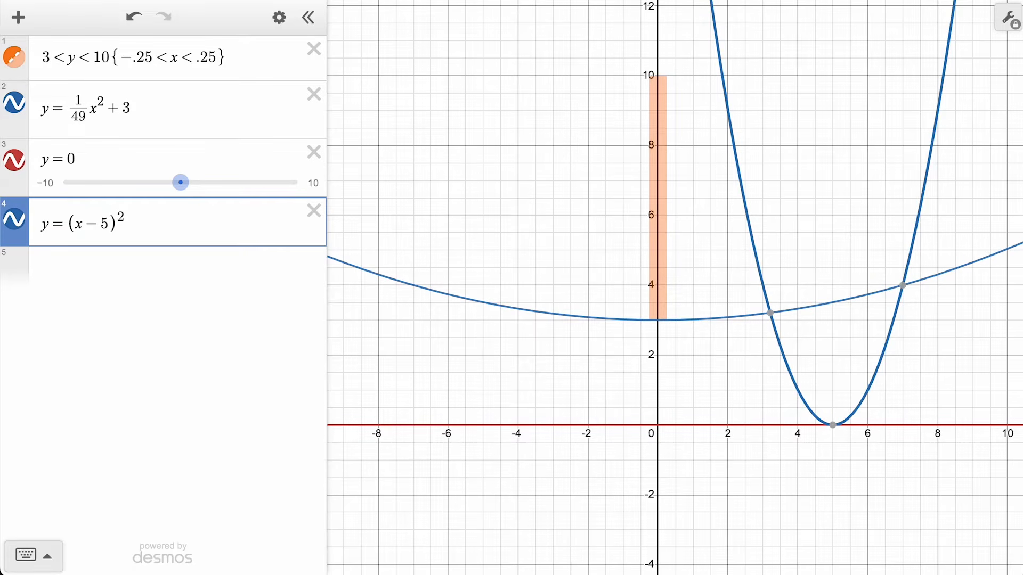
text({5<x<7})
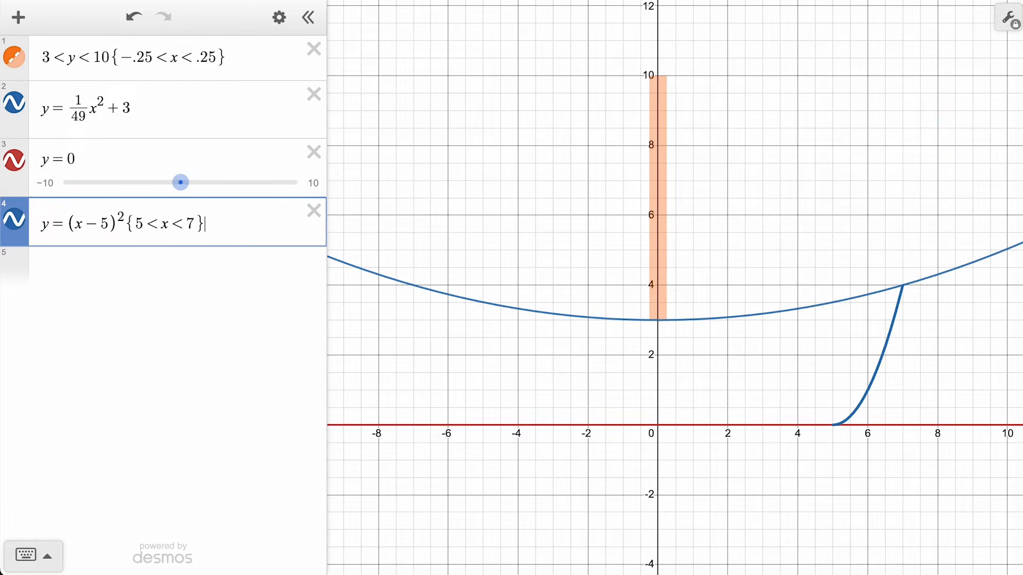
key(Return)
text(y=(x+5)^2{)
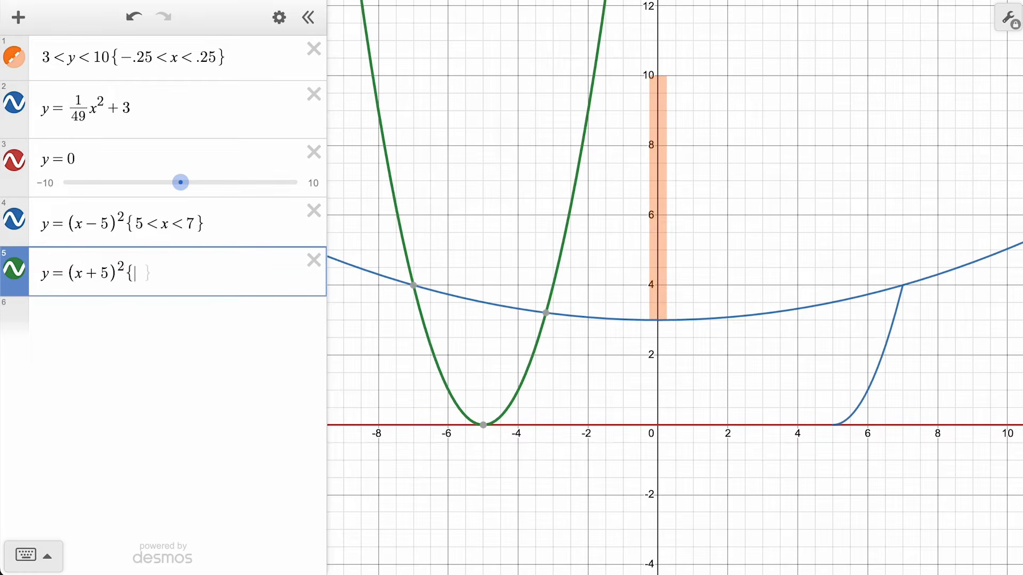
text(-7<x)
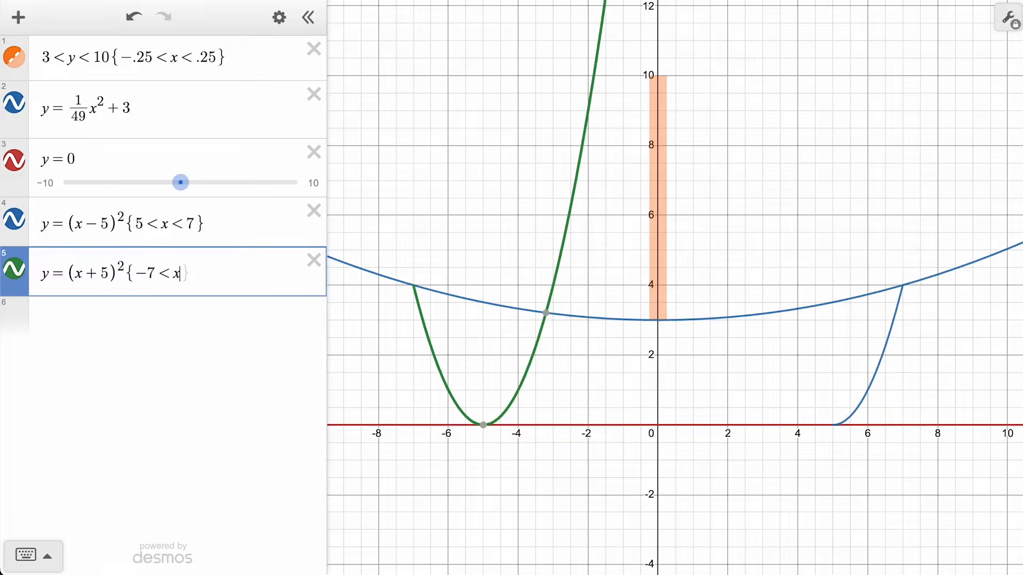
text(<-5)
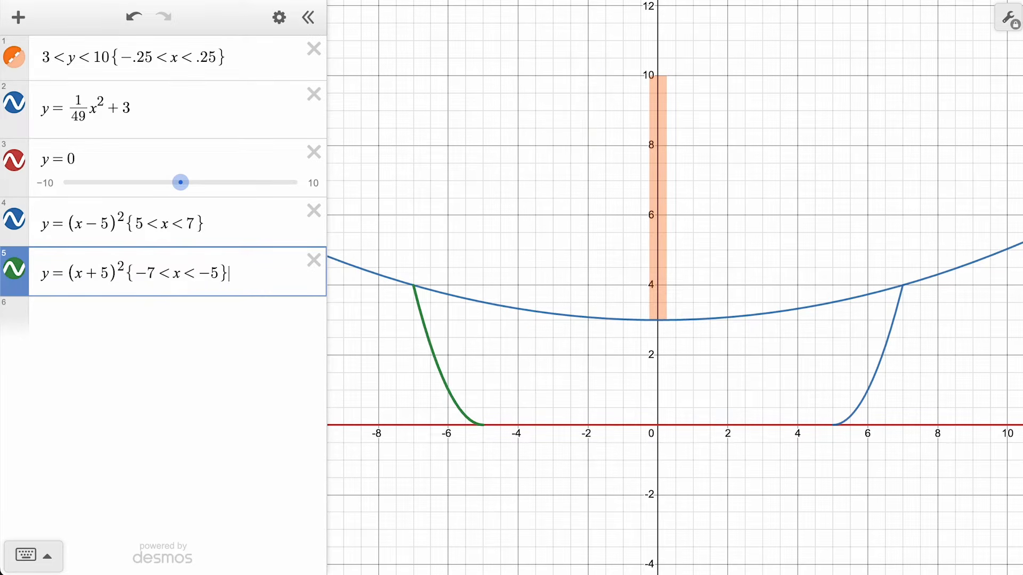
key(Escape)
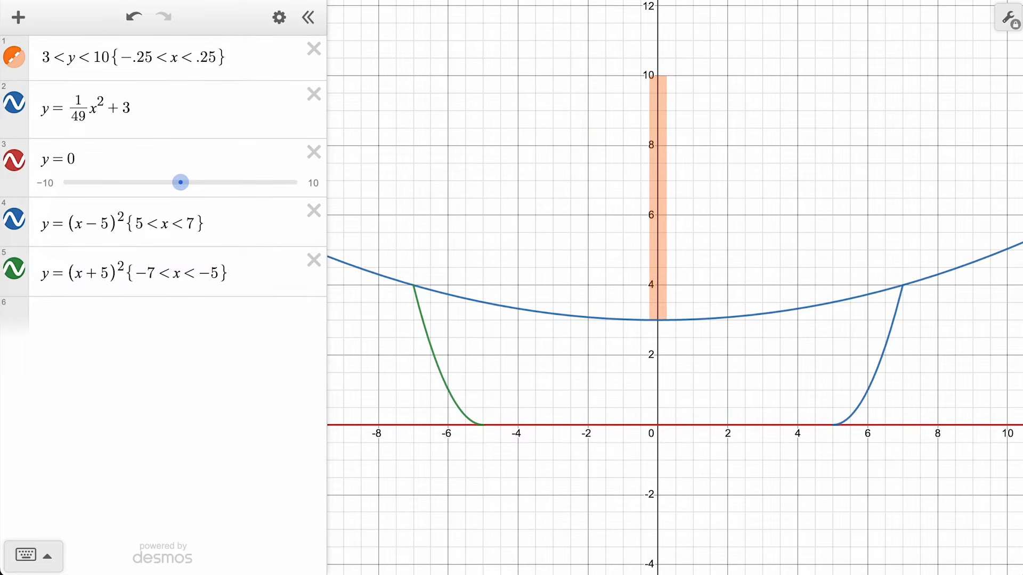
Restrict the wide parabola to {-7<x<7} and the line y=0 to {-5<x<5}
mouse_move(462, 297)
mouse_down()
mouse_move(413, 285)
mouse_move(863, 296)
mouse_move(902, 285)
mouse_up()
text({-7<x<7)
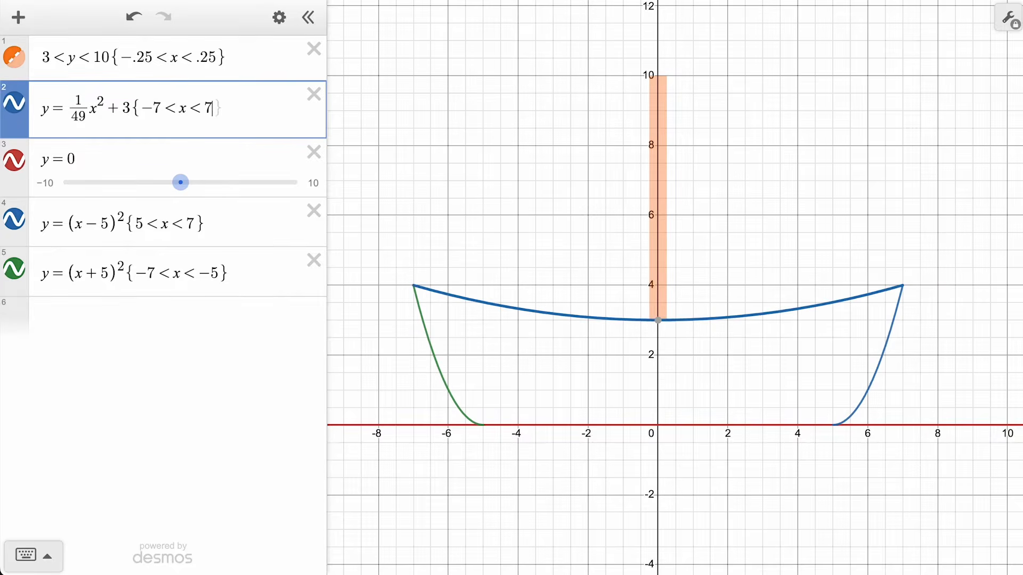
text(})
key(Down)
text({-5<x<5})
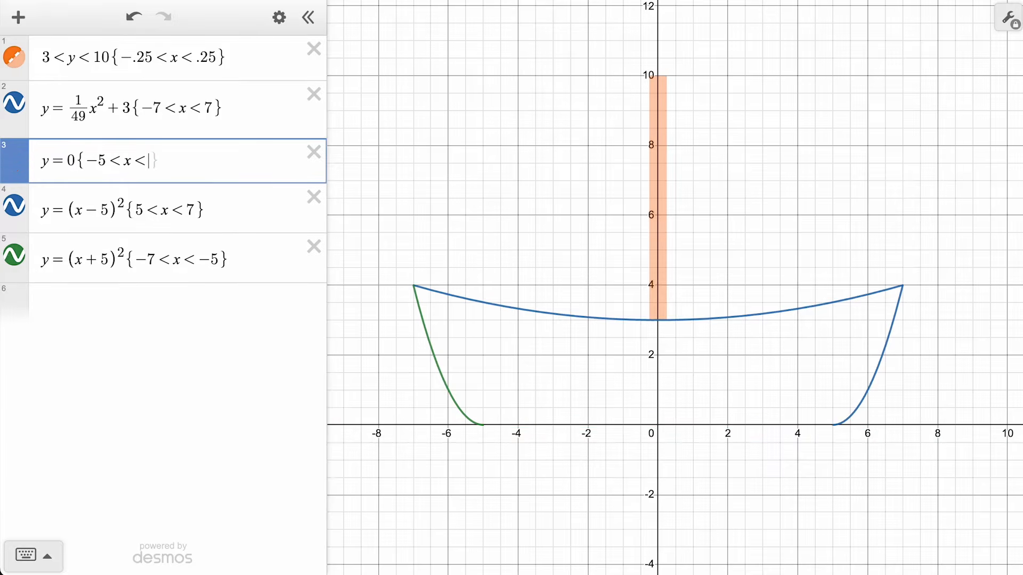
key(Escape)
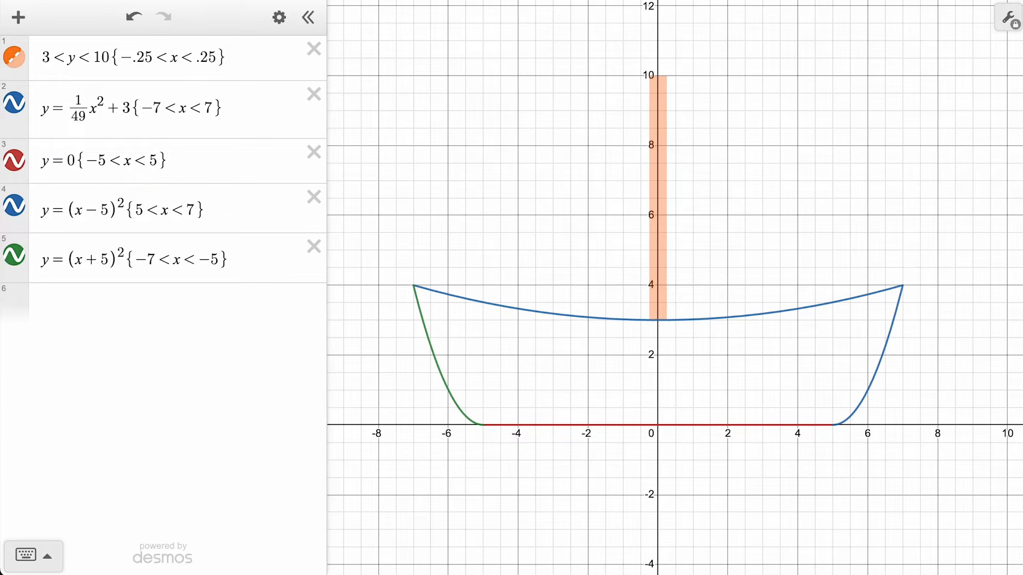
Rename the hull equations in function notation as a(x) for the upper edge and b_1(x), b_2(x), b_3(x) for the line and side curves
double_click(45, 109)
text(a(x))
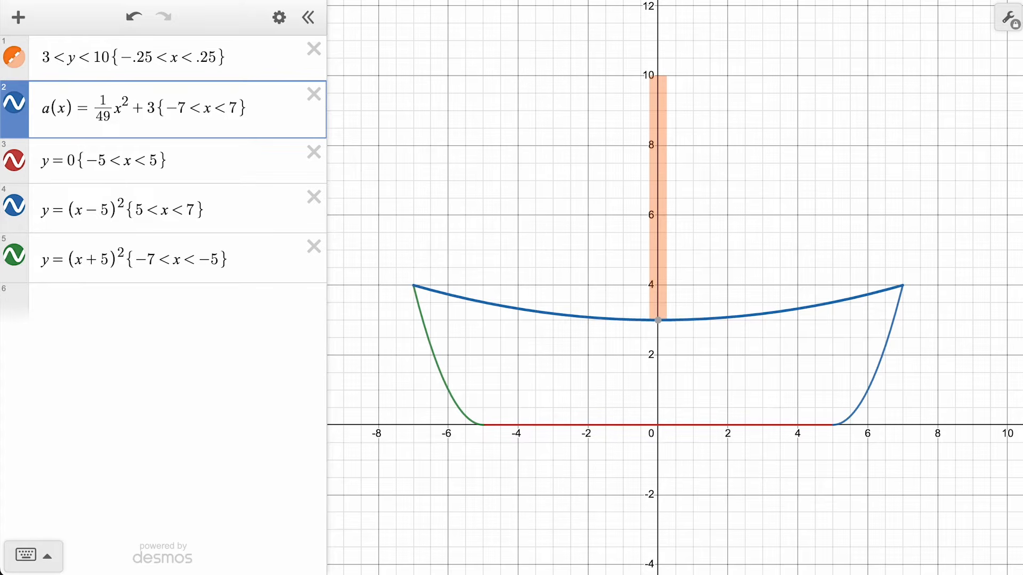
double_click(46, 160)
text(b1(x)
text())
double_click(45, 214)
text(b2(x))
double_click(44, 264)
text(b3(x))
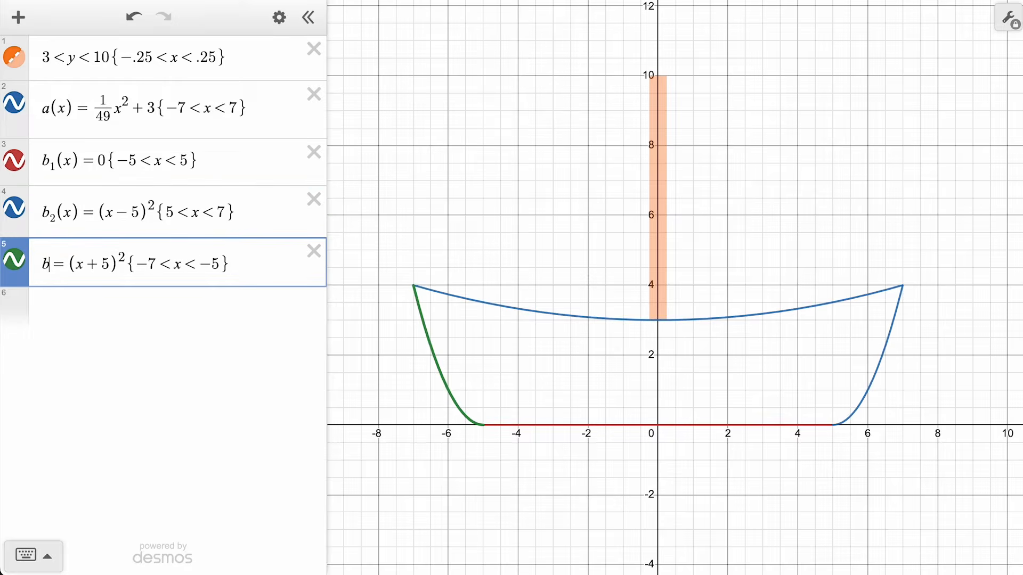
key(Escape)
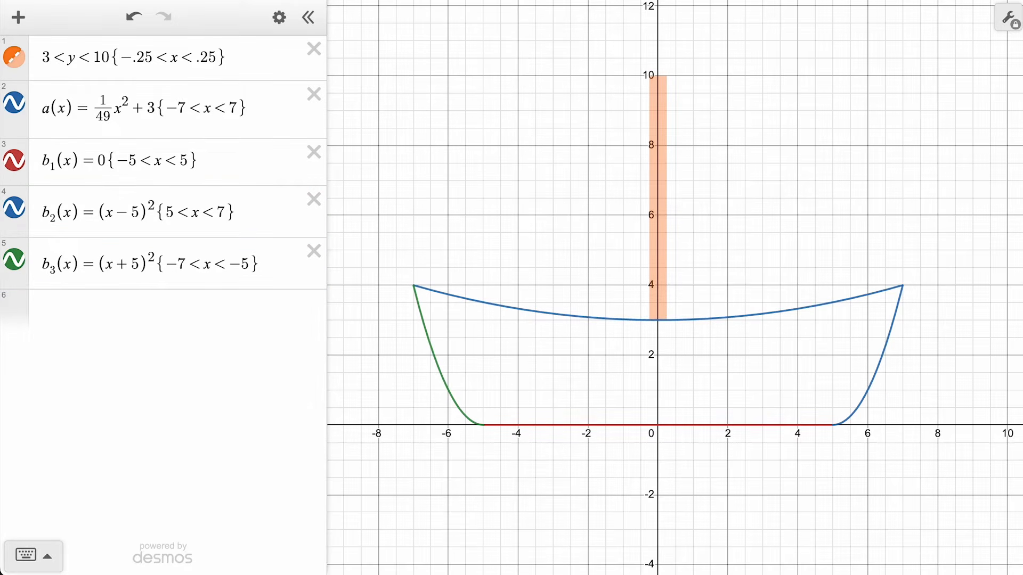
Shade the hull interior with the inequality y<a(x){y>b_1(x),y>b_2(x),y>b_3(x)}
click(160, 310)
text(y<a(x){)
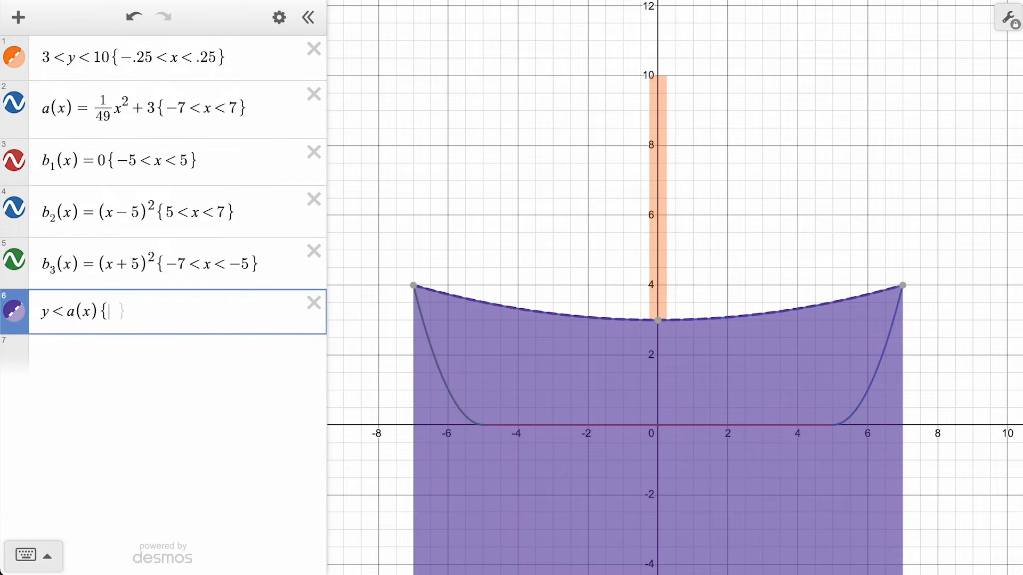
text(y>b_1(x))
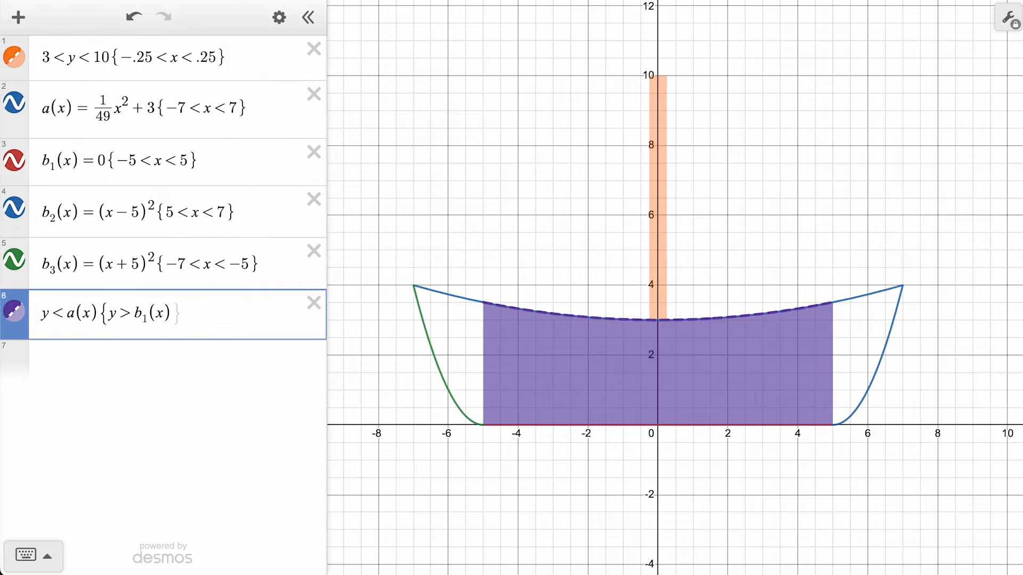
text(,y>b_2(x))
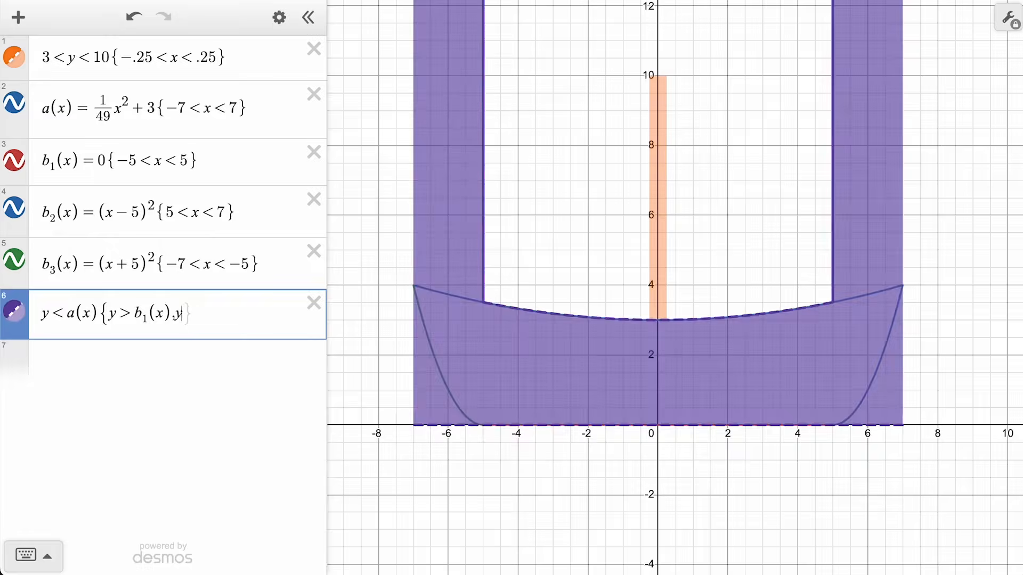
text(,y>b_3)
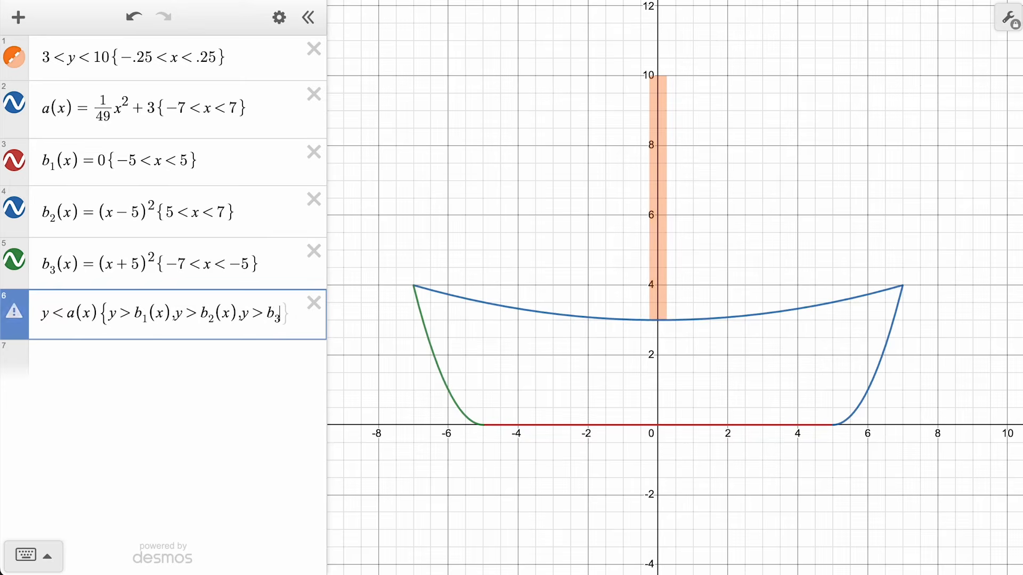
text((x))
key(Escape)
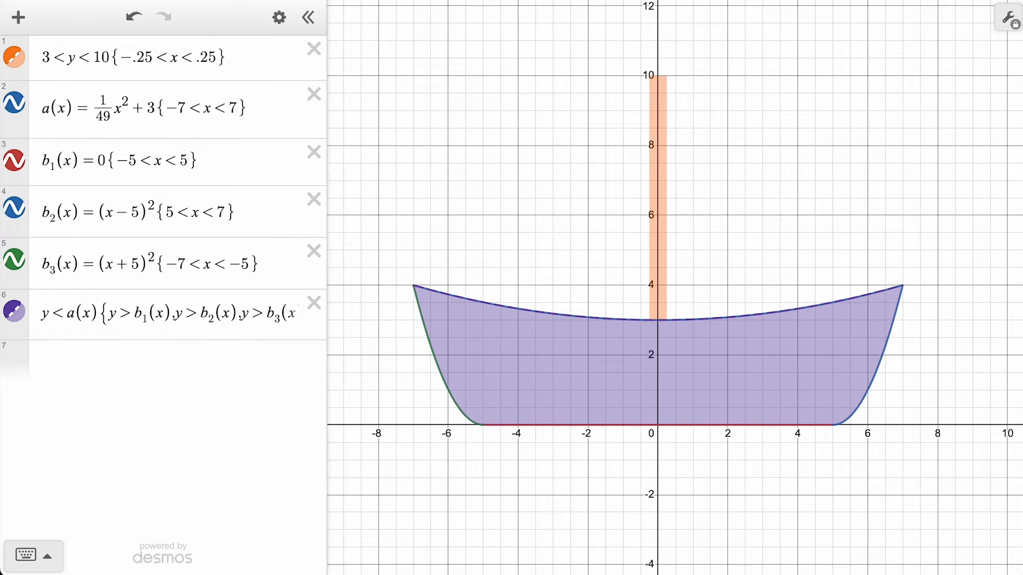
Define a custom colour B_rown=rgb(190,130,90) and apply it to the shaded hull inequality
click(160, 363)
text(B_r)
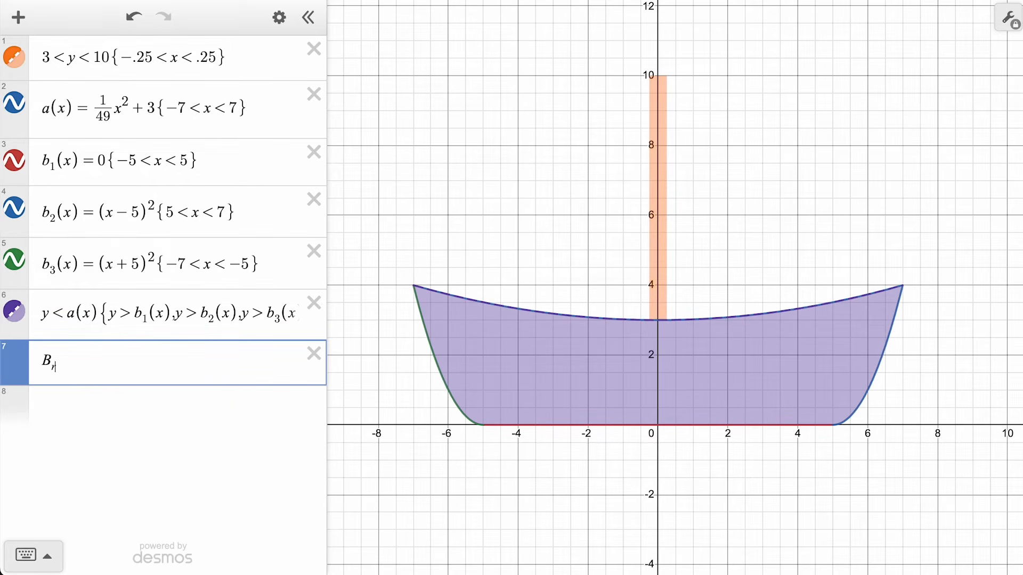
text(own=rgb(190,130,90)
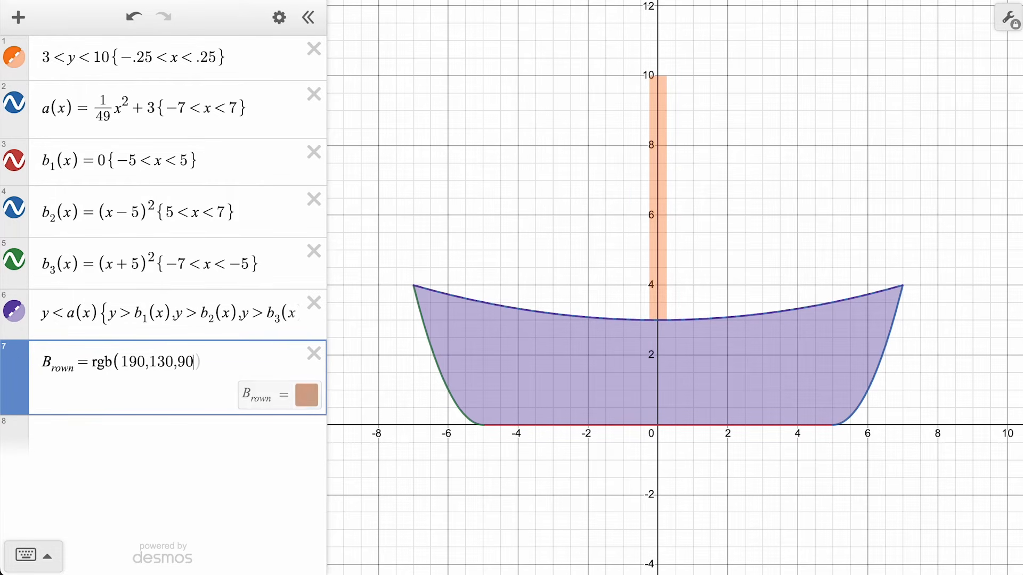
click(16, 312)
click(51, 414)
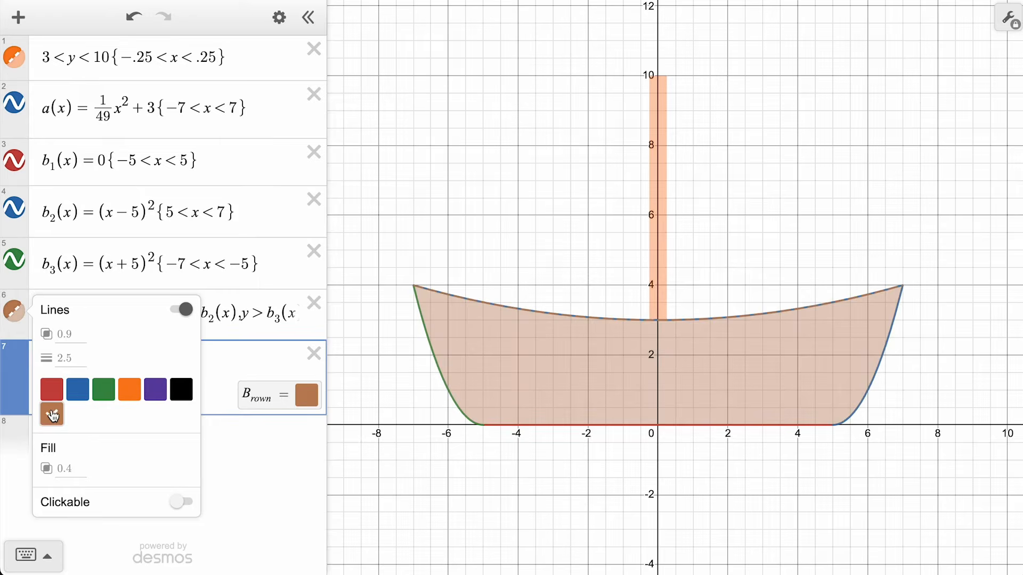
Set the hull's fill opacity to 1, turn off its boundary line, and hide the curves a(x), b_1(x), b_2(x) and b_3(x)
click(71, 469)
text(1)
click(183, 309)
click(15, 260)
click(15, 208)
click(19, 170)
click(17, 109)
Colour the mast inequality with the custom brown and set its fill opacity to 1
click(16, 62)
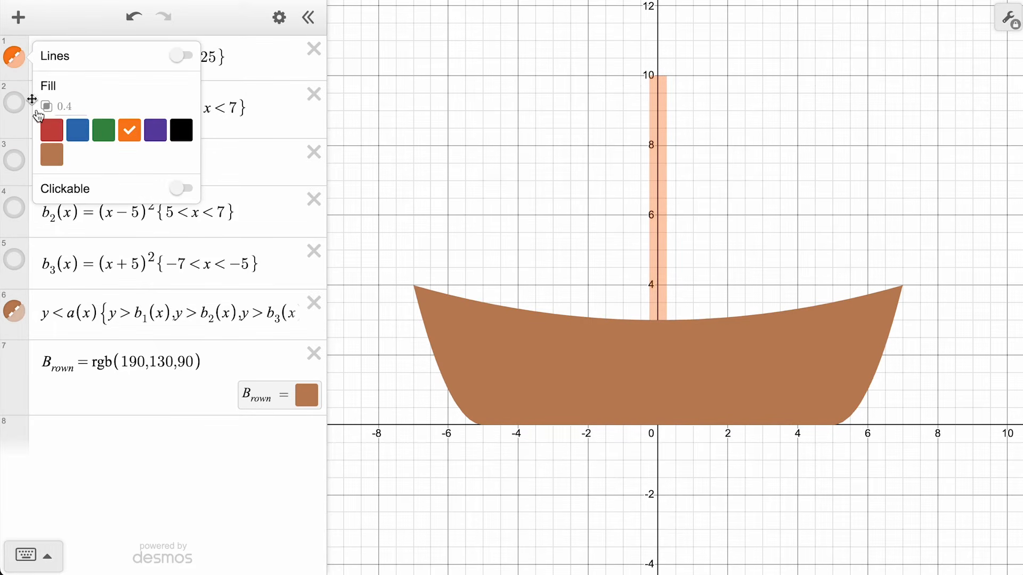
click(52, 154)
double_click(70, 103)
text(1)
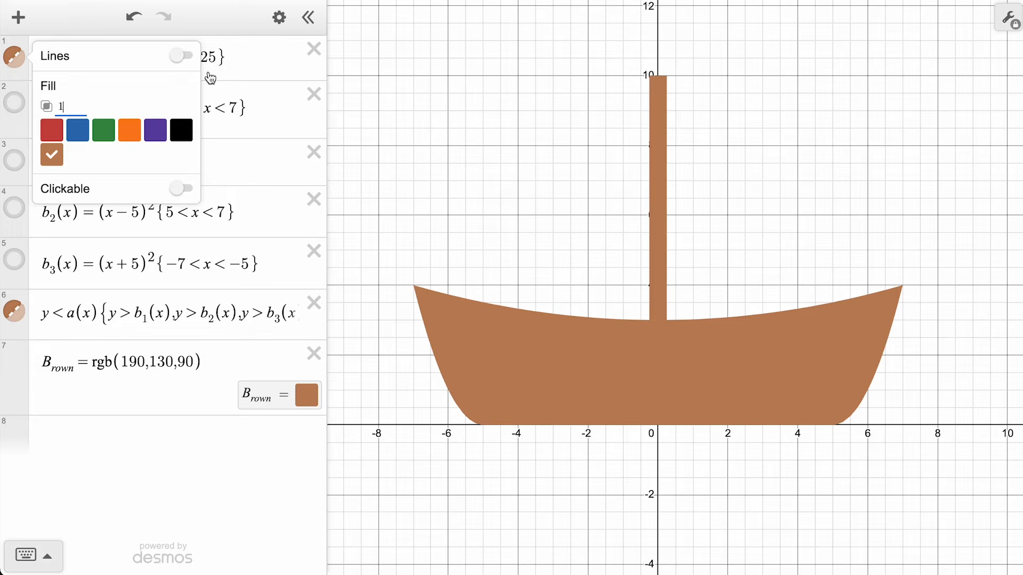
click(211, 78)
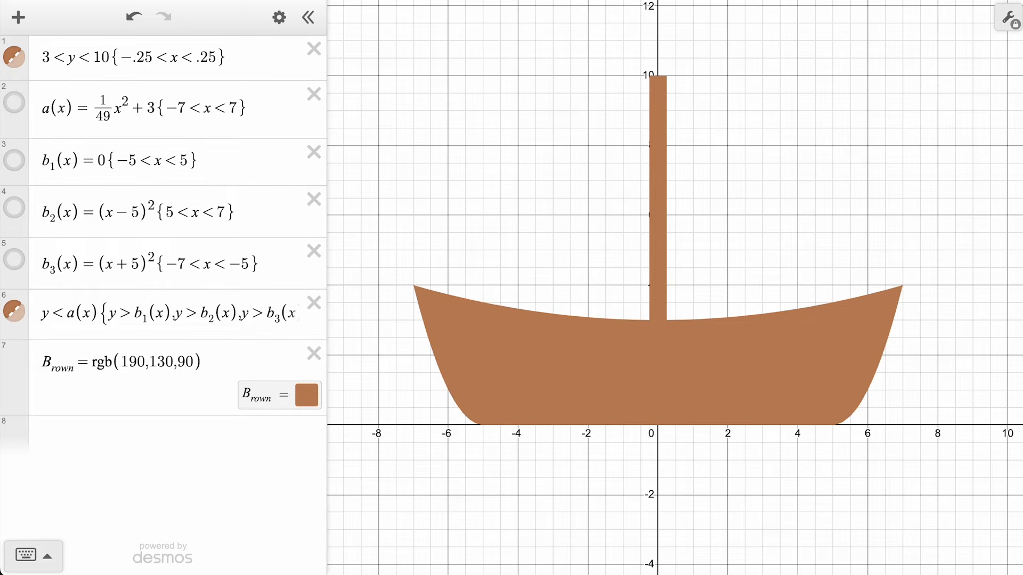
Create a folder named Boat, move the mast and all hull expressions into it, and collapse it
click(18, 17)
click(47, 154)
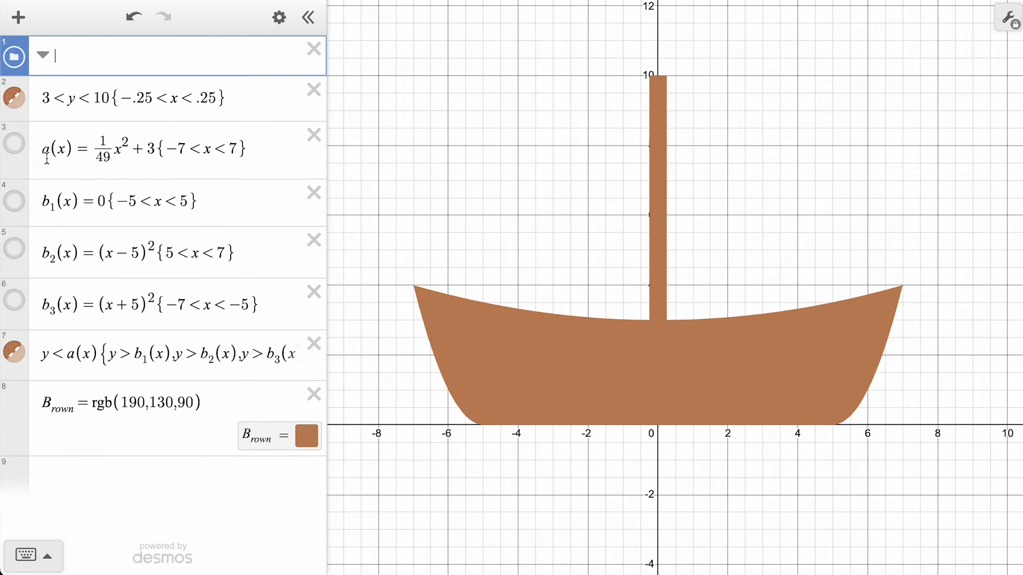
text(Boat)
drag(19, 114, 43, 106)
drag(21, 155, 48, 158)
drag(16, 221, 39, 220)
drag(16, 263, 24, 250)
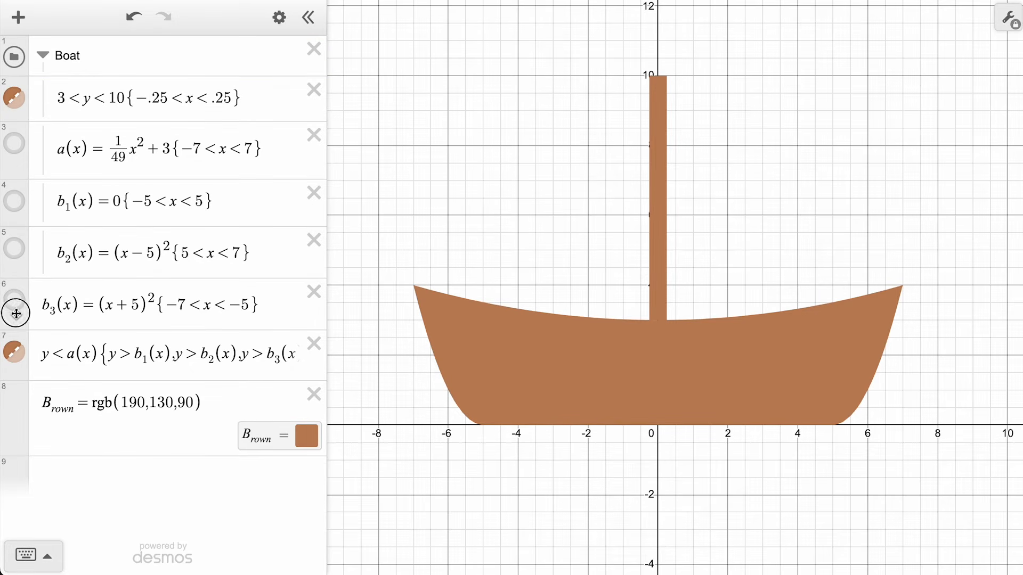
drag(16, 314, 25, 306)
drag(15, 356, 32, 355)
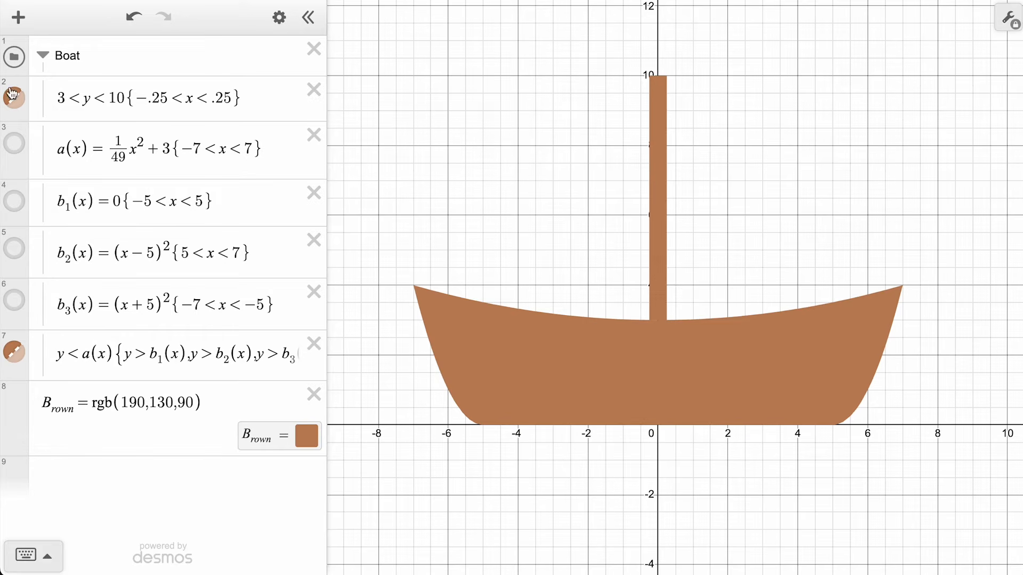
click(42, 58)
Add a second folder named Sails below the Boat folder and start an empty line inside it
click(18, 17)
click(57, 156)
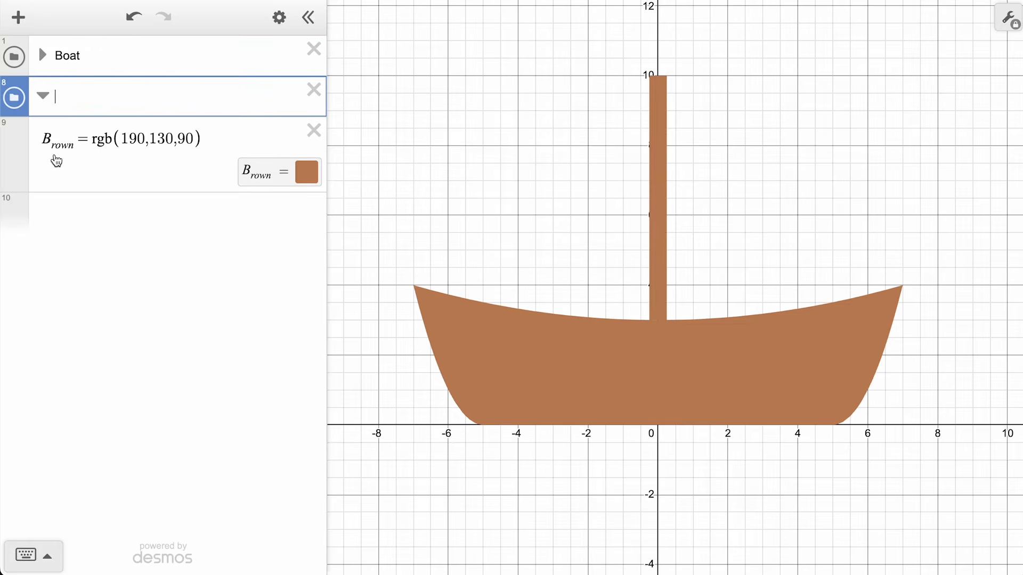
text(Sails)
key(Return)
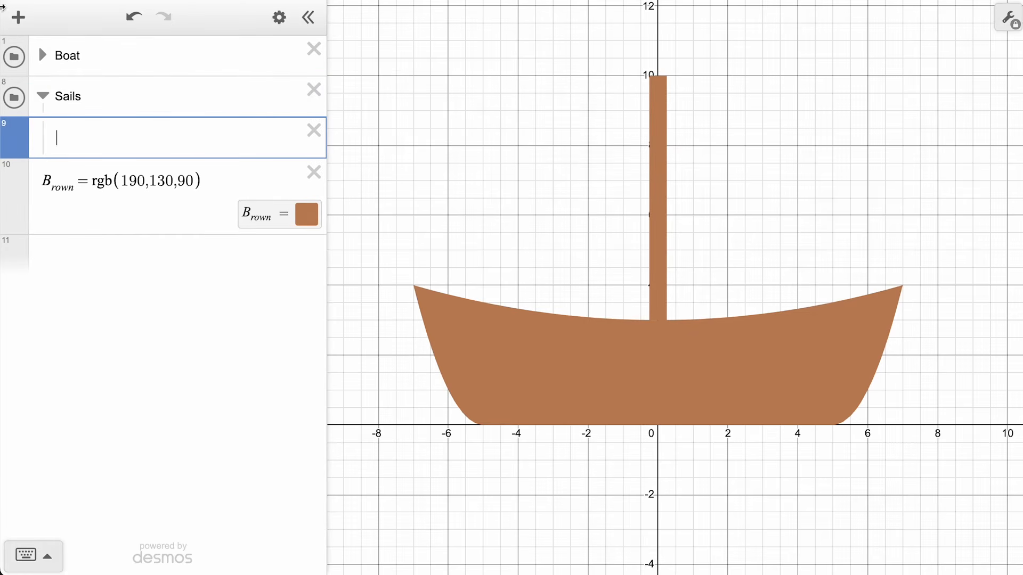
Insert a table in the Sails folder with the points (0,4), (4,4) and (0,10)
click(25, 18)
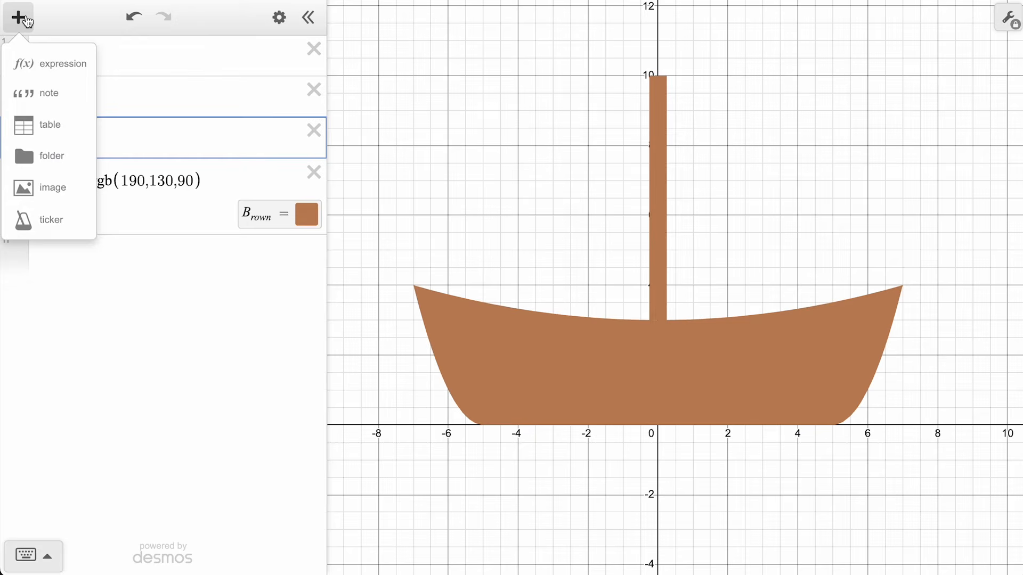
click(53, 131)
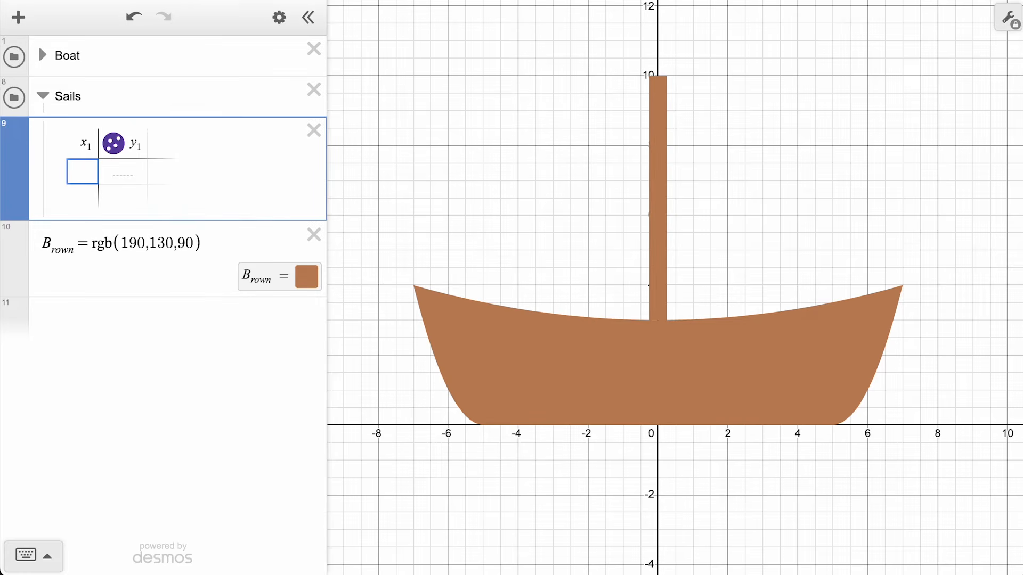
text(0)
key(Tab)
text(4)
key(Tab)
text(4)
key(Tab)
text(4)
key(Tab)
text(0)
key(Tab)
text(10)
key(Return)
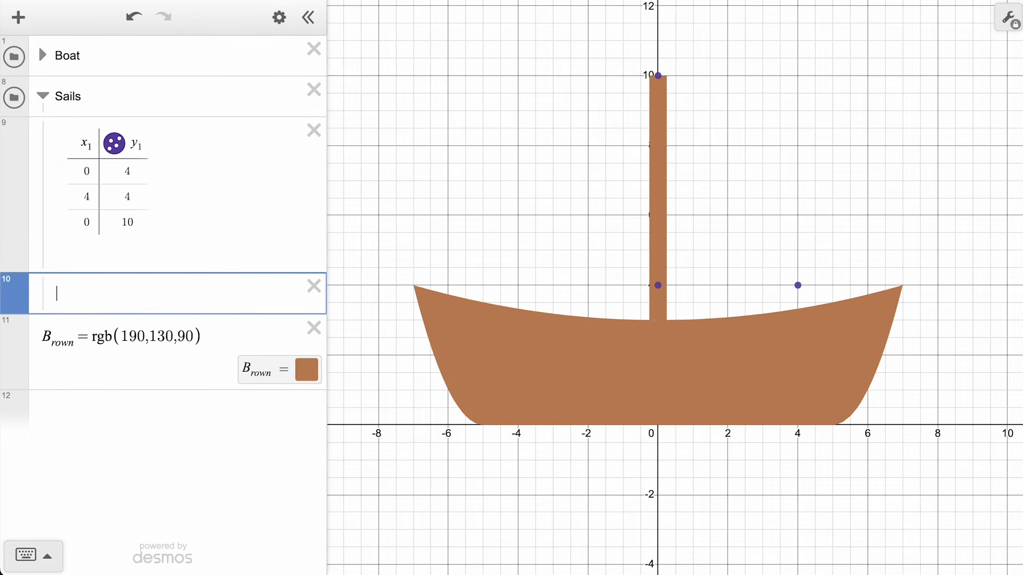
Draw the first sail with polygon(x_1,y_1)
text(polygon()
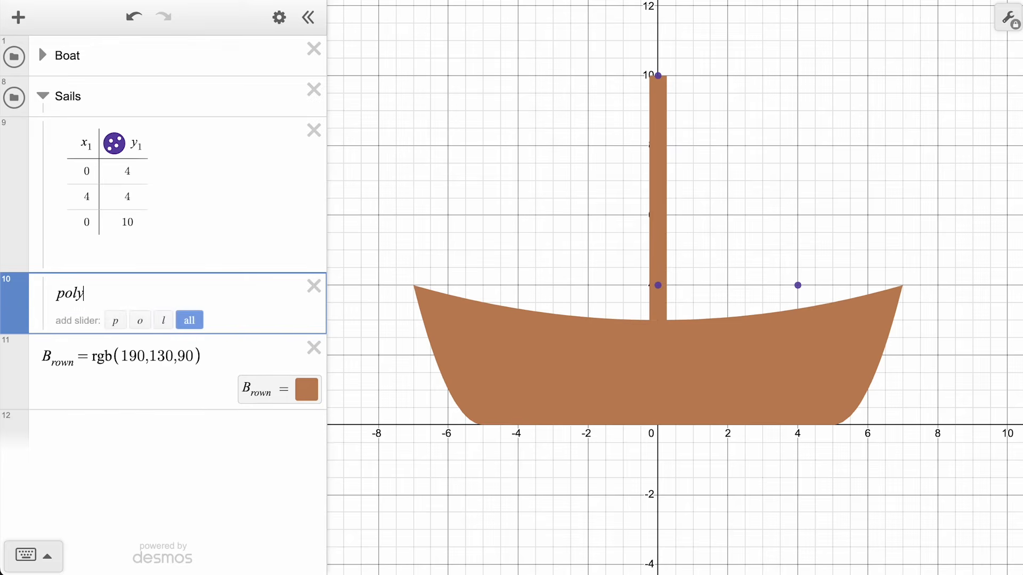
text(1,y1)
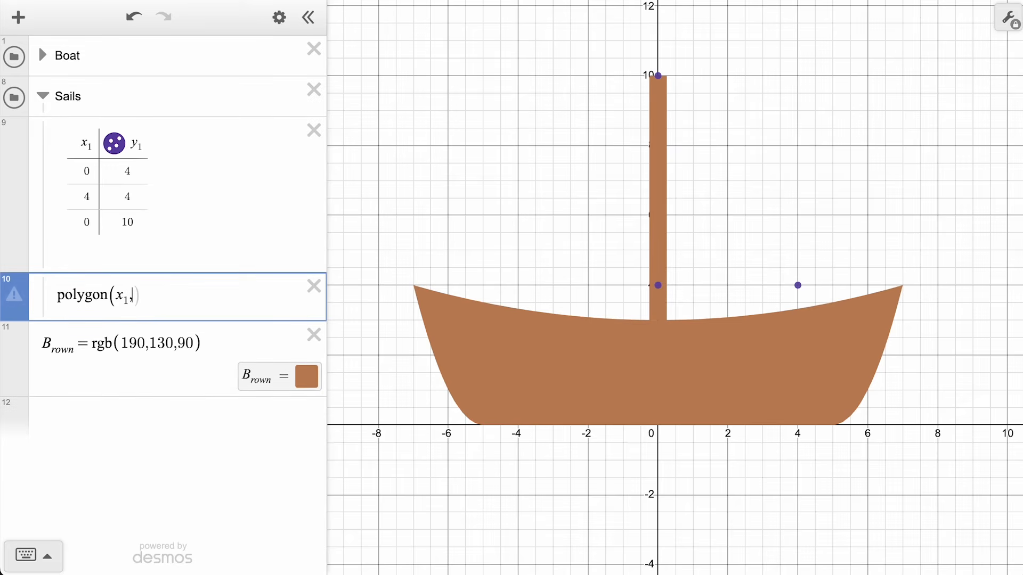
text())
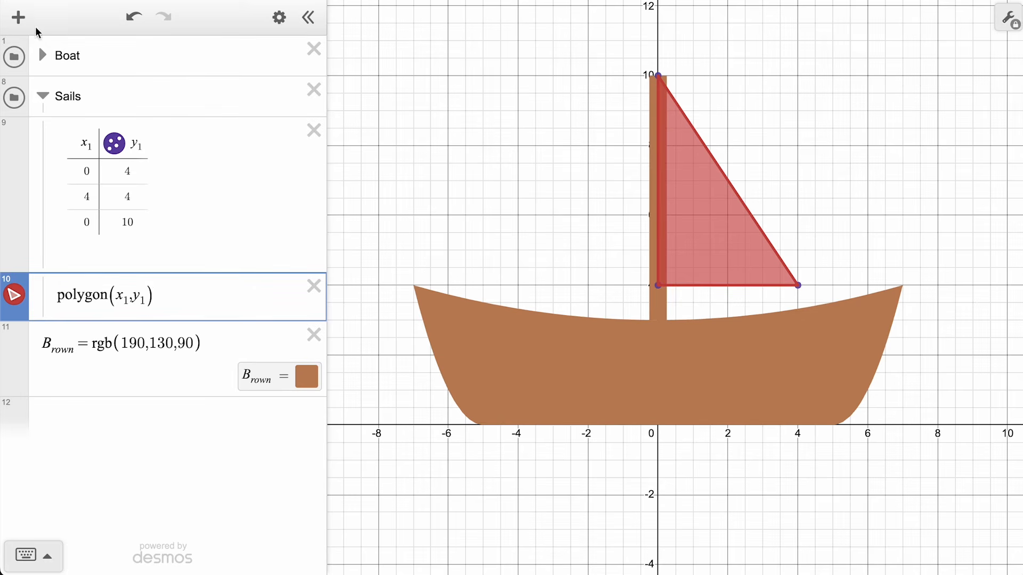
Insert a second table in the Sails folder with the points (0,4), (-3,4) and (0,10)
click(19, 26)
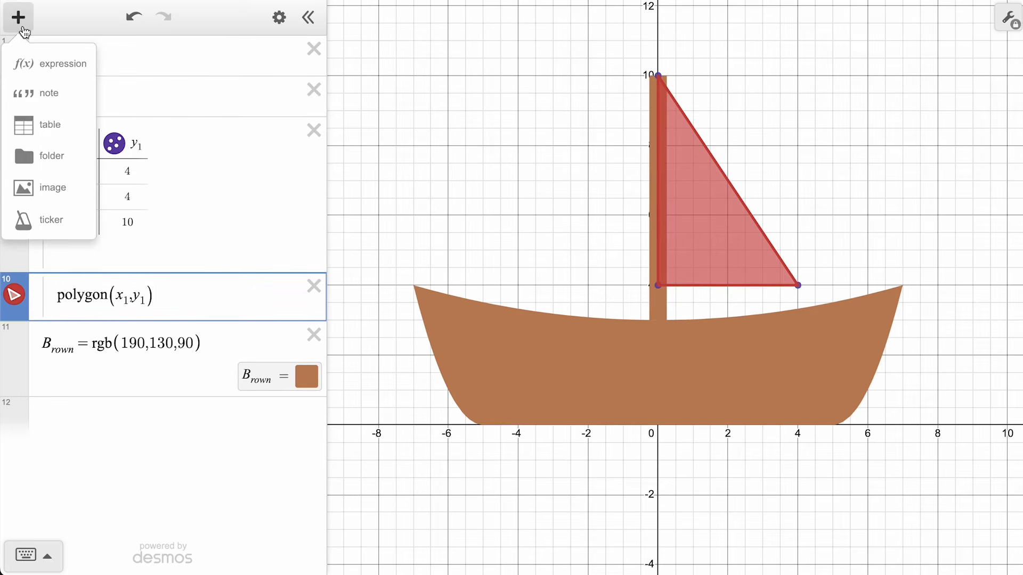
click(50, 125)
text(0)
key(Tab)
text(4)
key(Return)
text(-3)
key(Tab)
text(4)
key(Return)
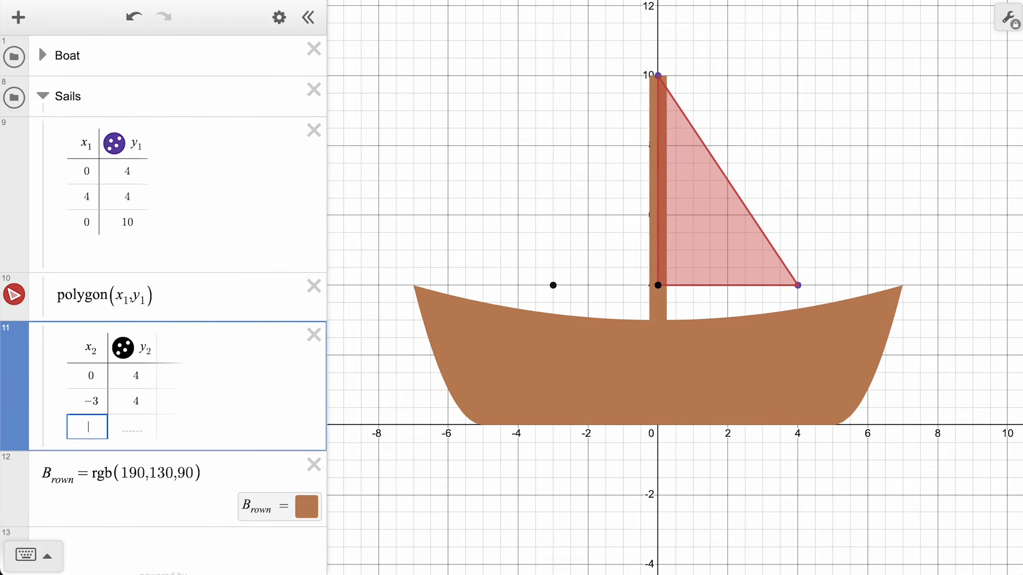
text(0)
key(Tab)
text(10)
key(Return)
Draw the second sail with polygon(x_2,y_2)
key(Return)
text(poly)
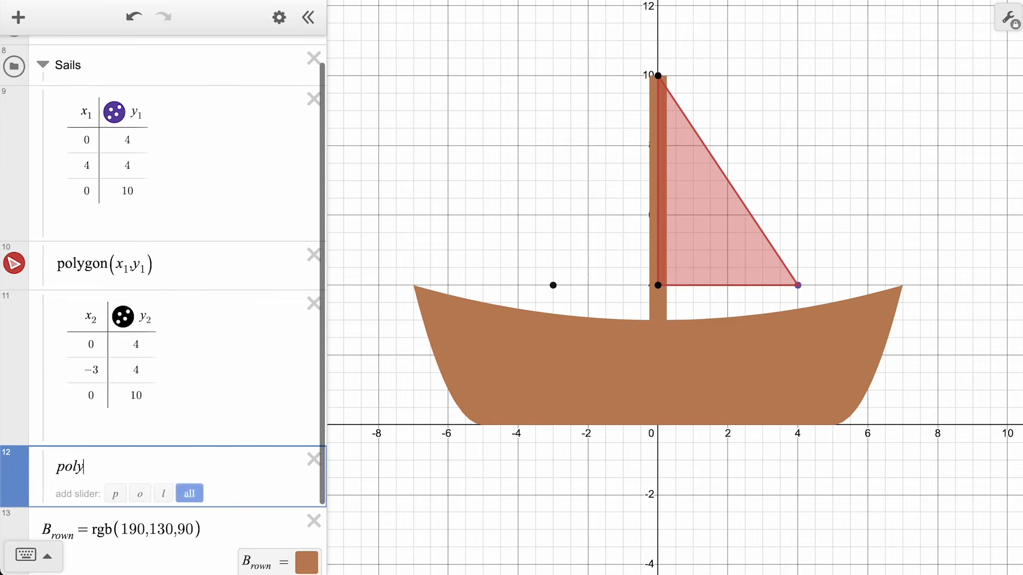
text(gon(x2,y2))
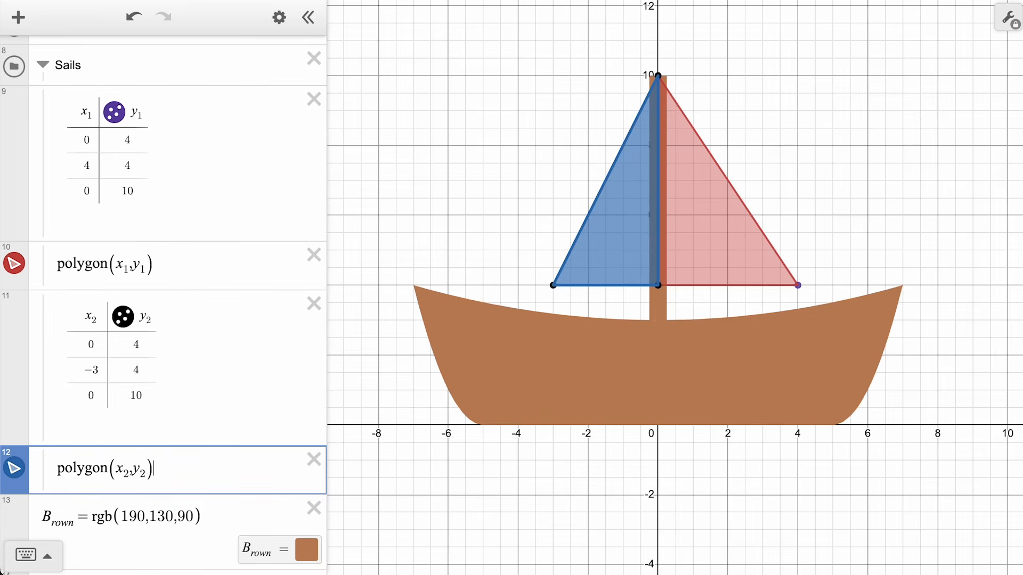
key(Escape)
Hide the points of both sail tables and move the two polygon expressions above the tables
click(123, 318)
click(114, 112)
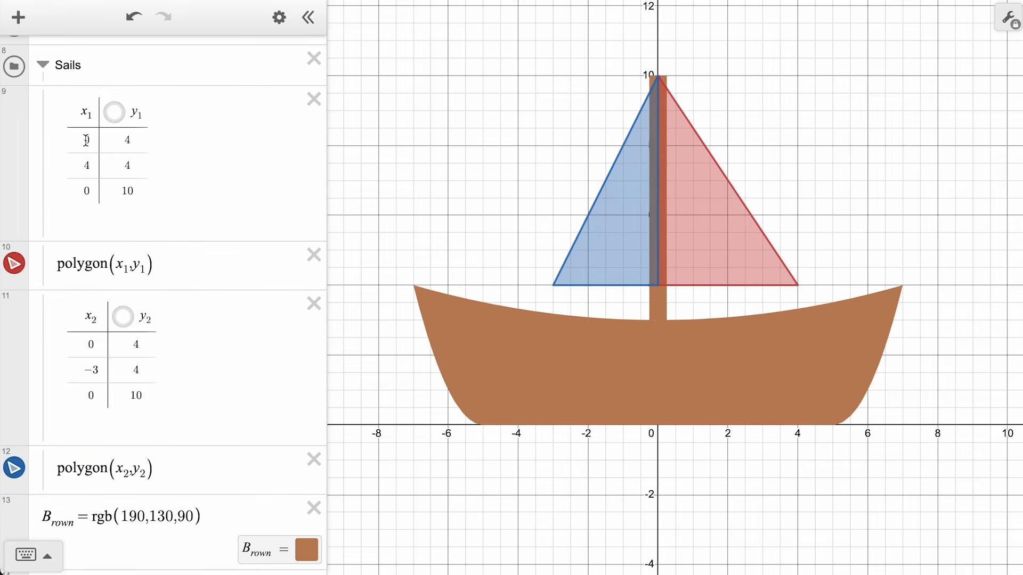
drag(14, 263, 14, 109)
drag(14, 465, 14, 162)
Make the polygon(x_1,y_1) sail green with a fill opacity of 1 and no outline
click(14, 109)
click(103, 186)
click(67, 265)
text(1)
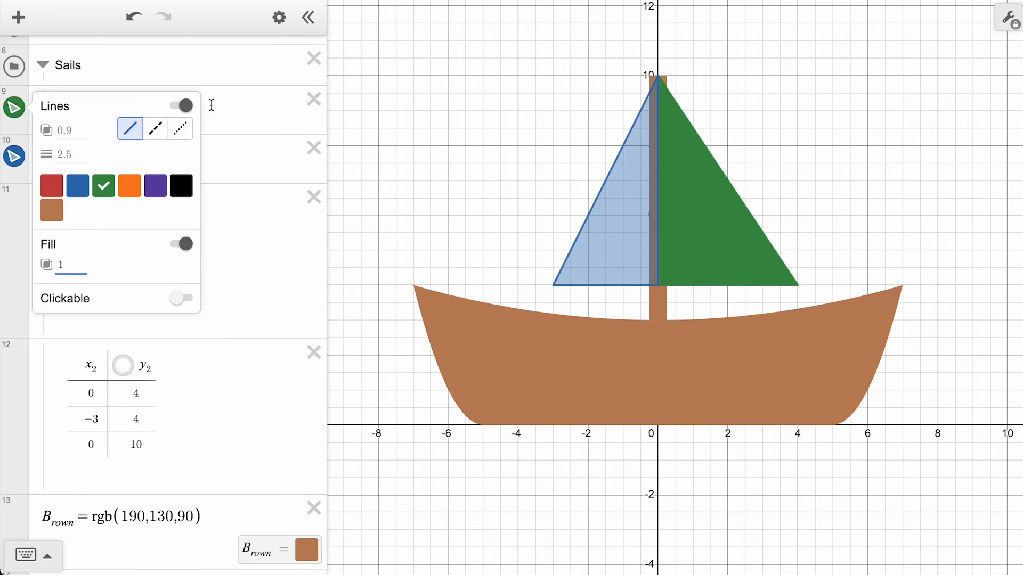
click(181, 105)
Make the polygon(x_2,y_2) sail green with a fill opacity of 1 and no outline
click(13, 156)
click(103, 235)
click(67, 313)
text(1)
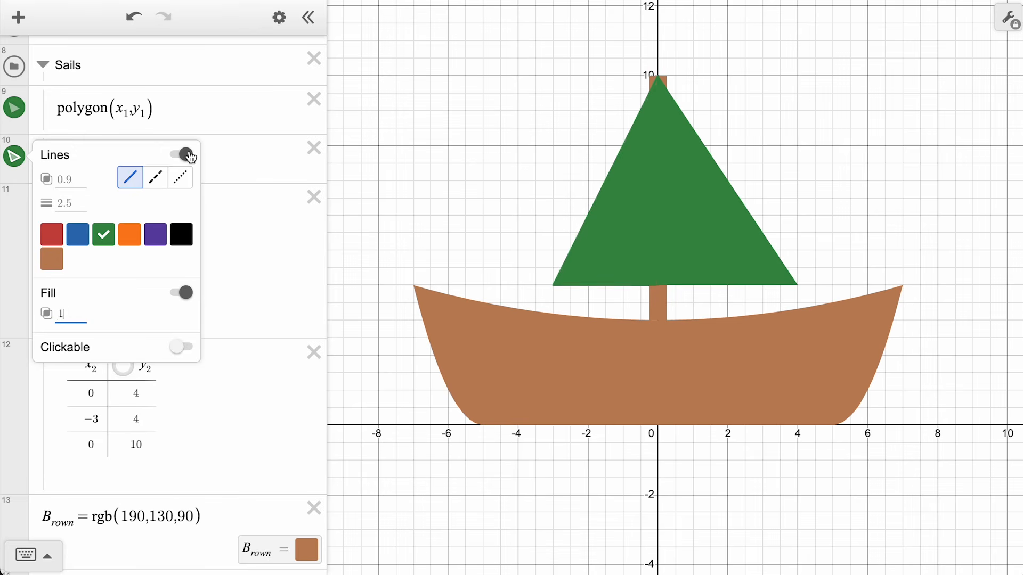
click(189, 155)
click(350, 128)
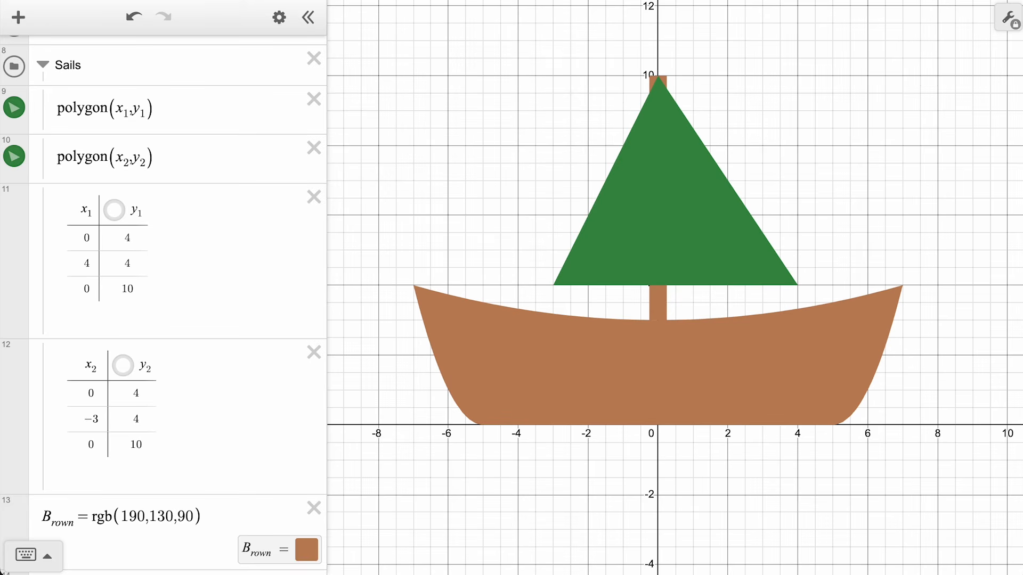
Collapse the Sails folder and move it above the Boat folder so the mast draws in front of the sails
click(42, 65)
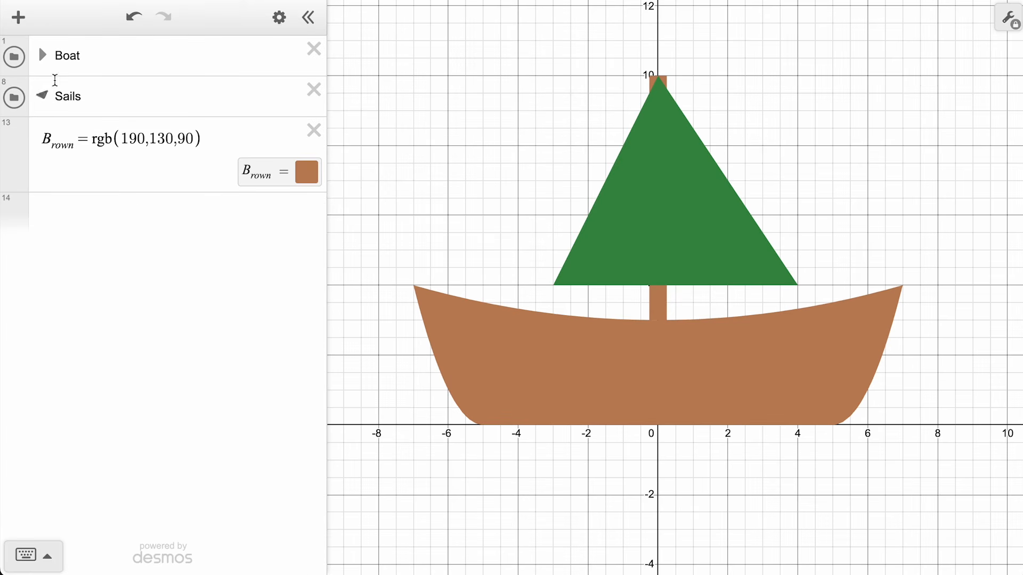
drag(8, 95, 8, 44)
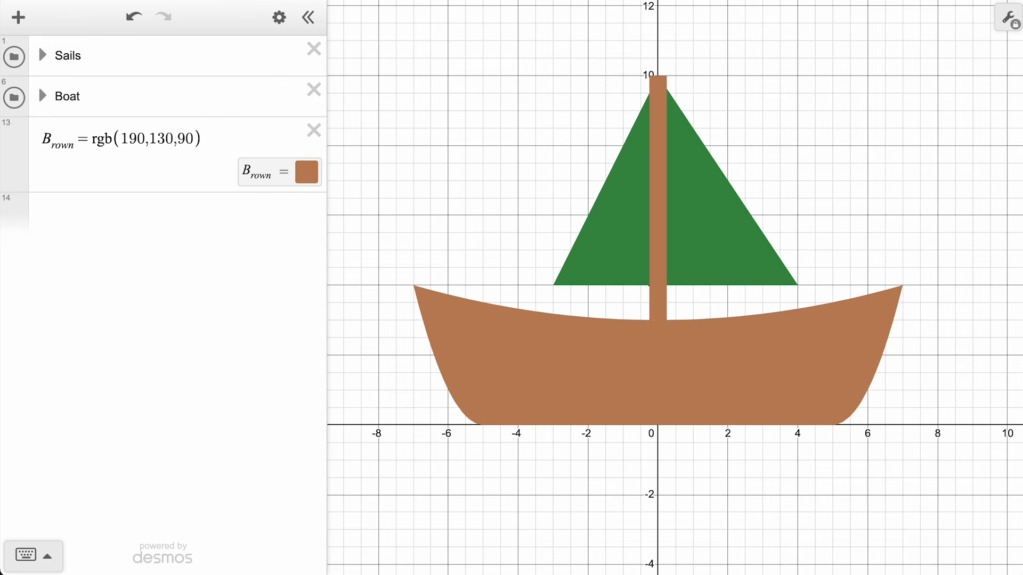
Add a wave as y=1/2 sin(x)+1 and turn it into the shaded inequality y≤1/2 sin(x)+1
click(163, 213)
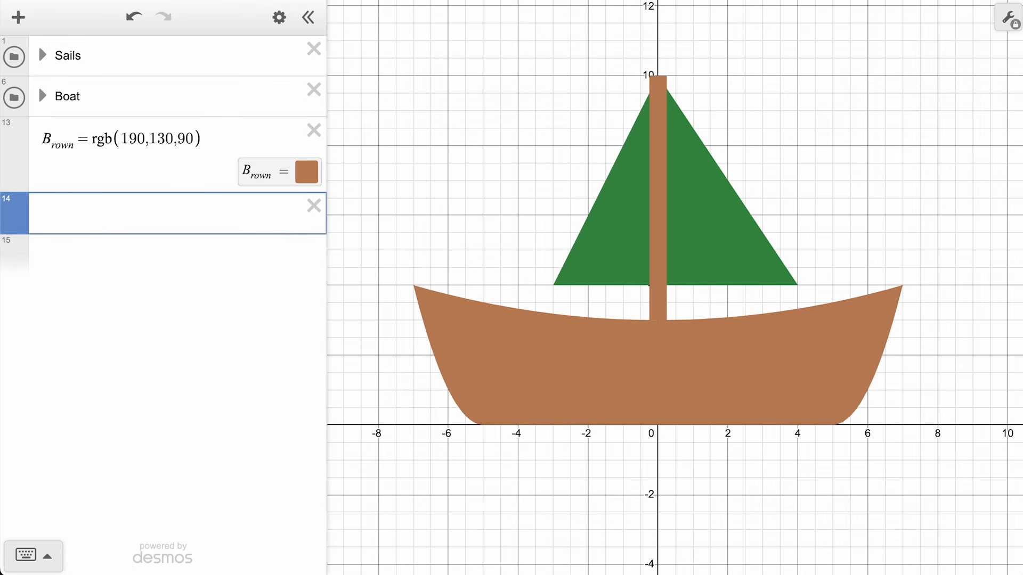
text(y=1/2)
key(Right)
text(sin(x)+1)
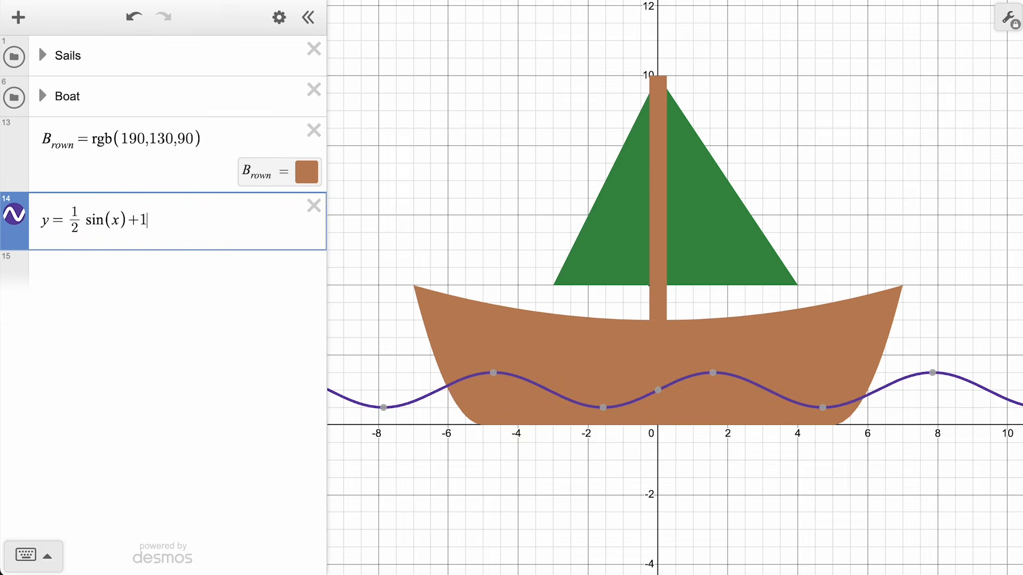
key(Escape)
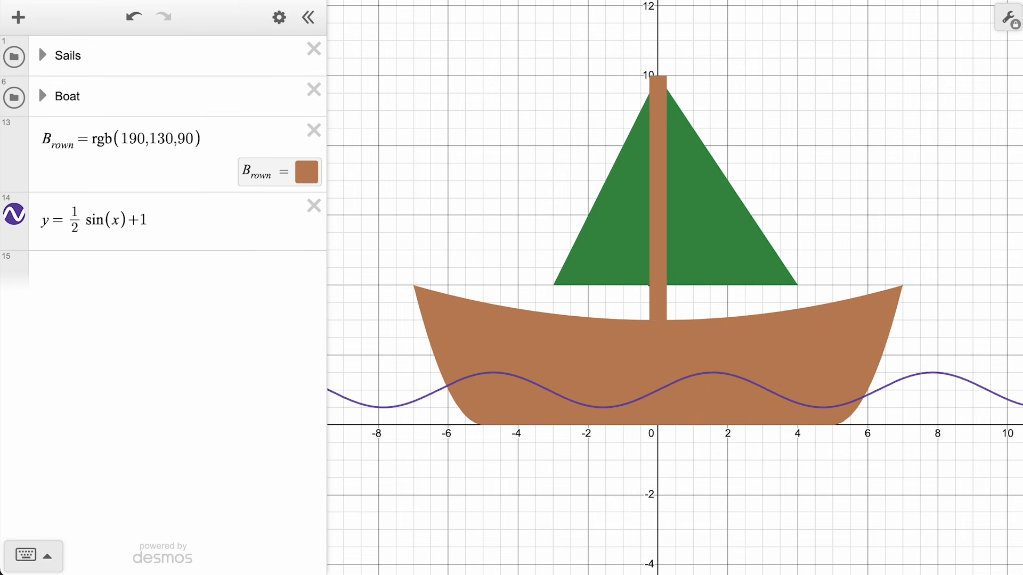
drag(66, 220, 52, 220)
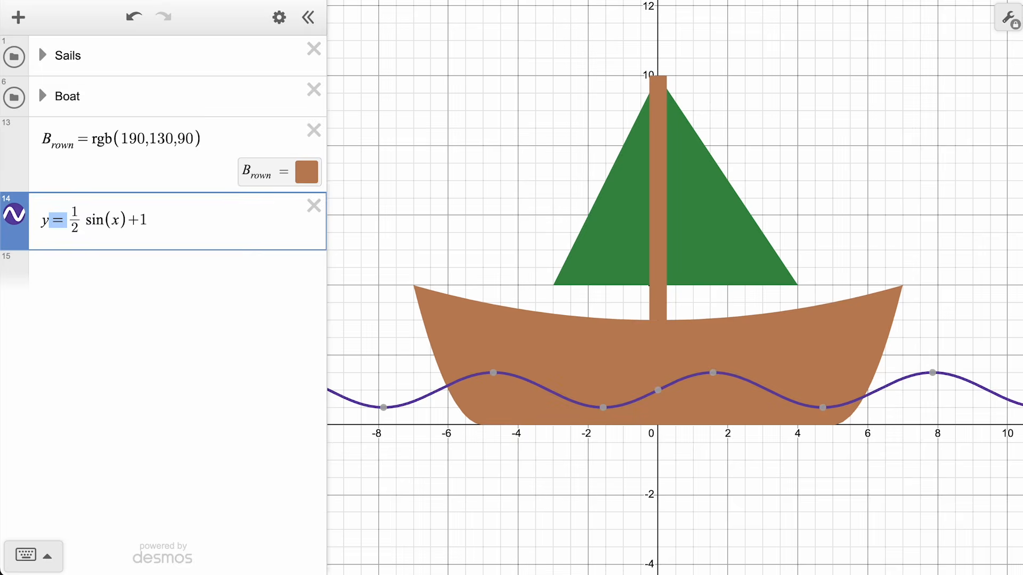
text(<)
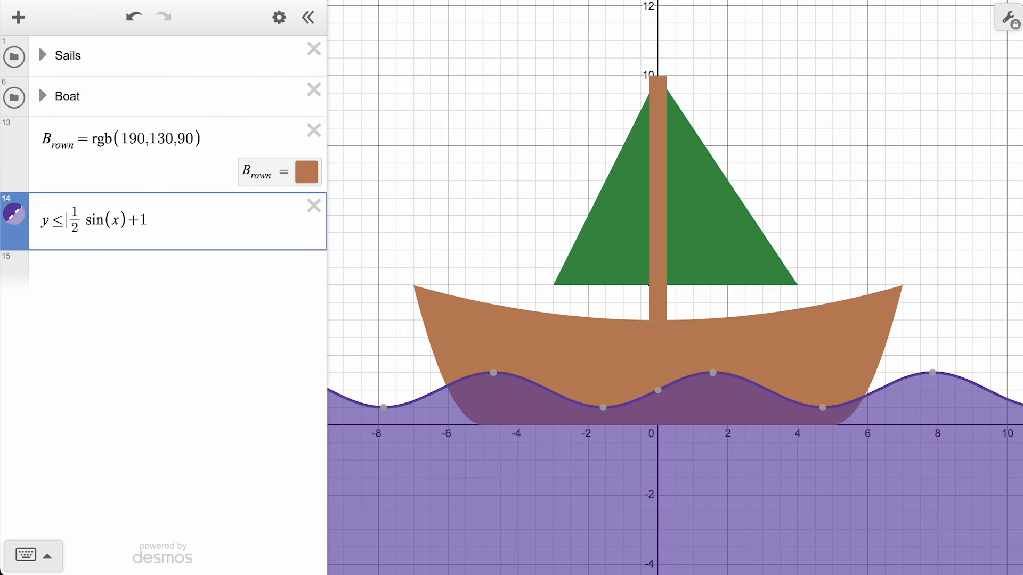
Colour the wave inequality blue, set its fill opacity to 1 and turn off its boundary line
click(14, 215)
click(78, 292)
click(69, 375)
text(1)
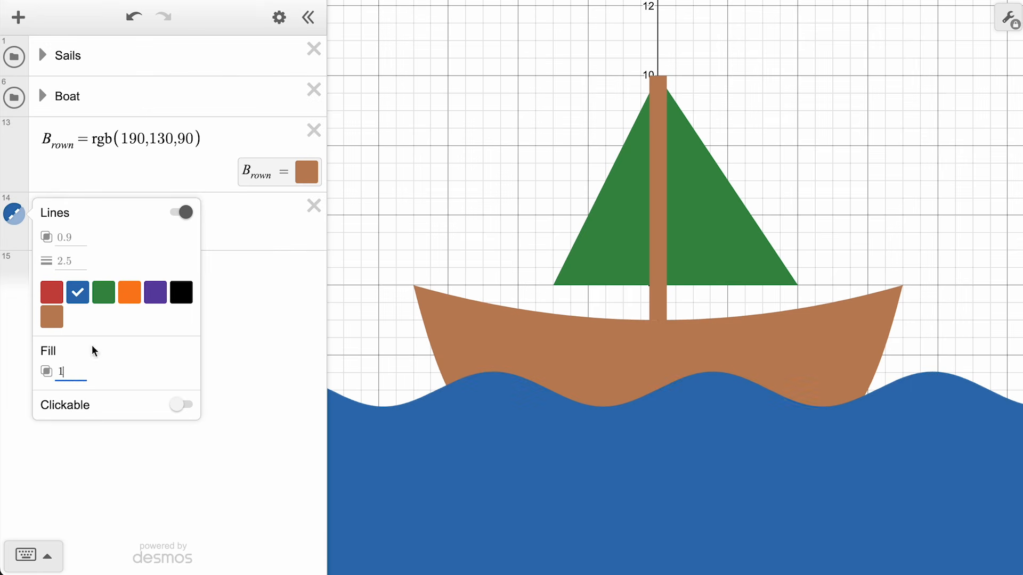
click(183, 213)
click(393, 201)
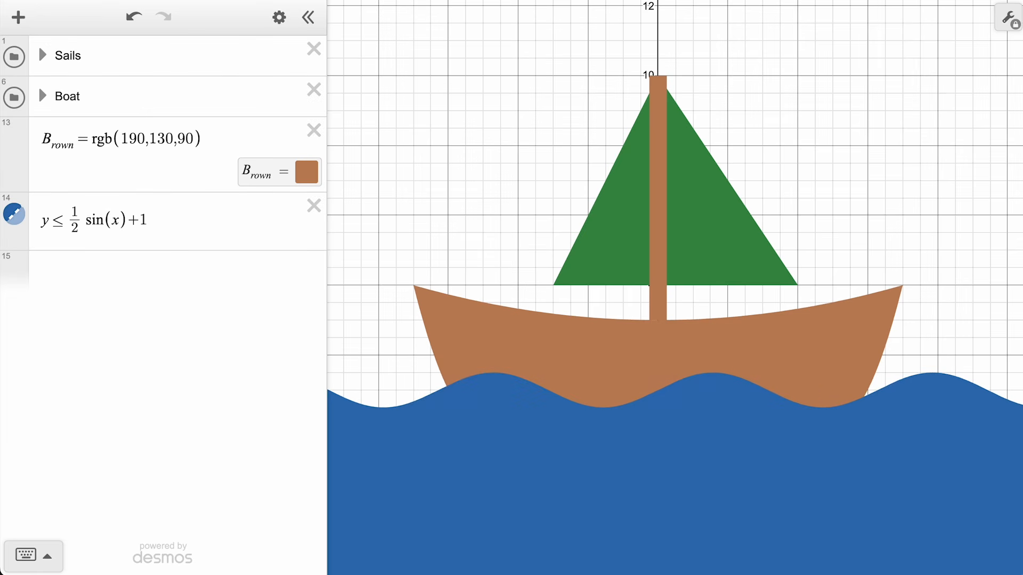
Change the wave to y≤1/2 sin(x+k)+1, add a slider for k and move it to -1.7
click(121, 220)
text(+k)
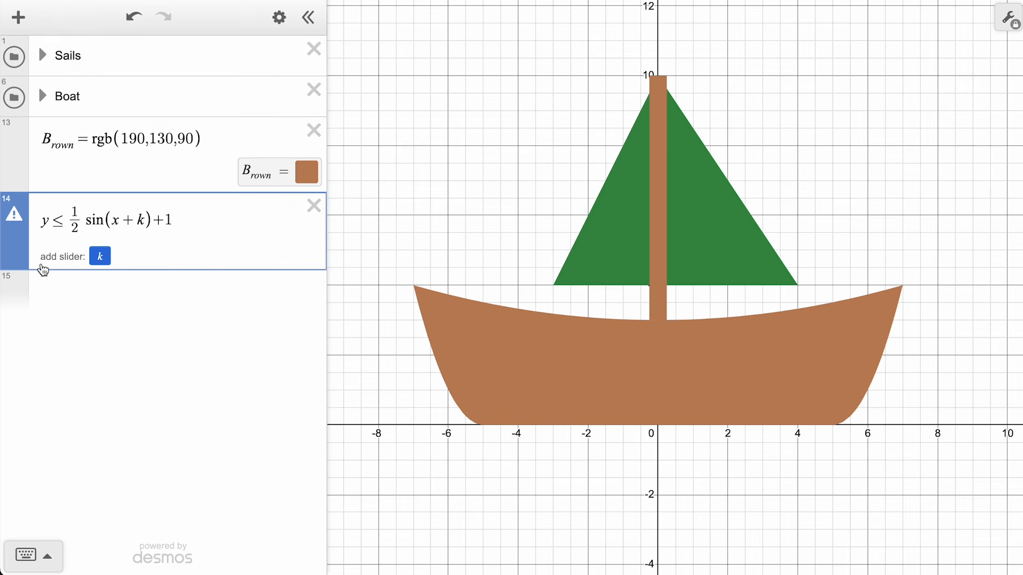
click(100, 260)
drag(193, 307, 157, 305)
Limit the k slider to 0≤k≤2π and play its animation in the one-direction repeating mode
click(47, 296)
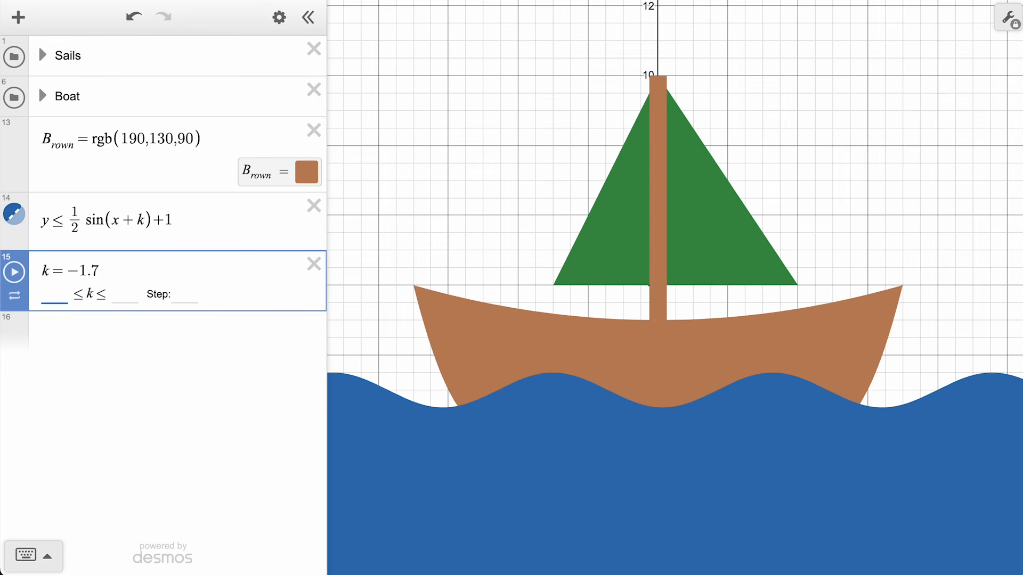
text(0)
key(Tab)
text(2pi)
click(14, 296)
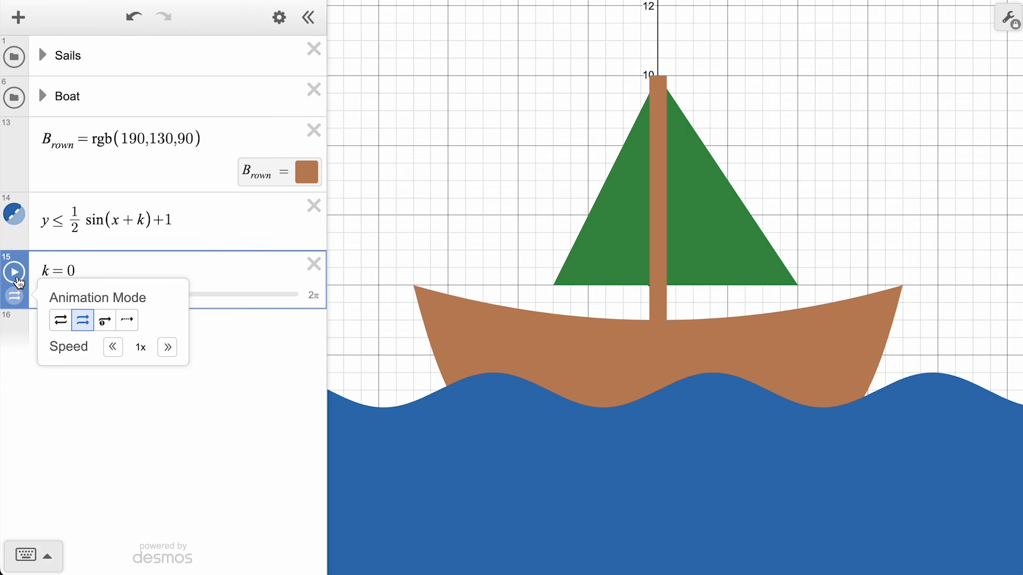
click(17, 280)
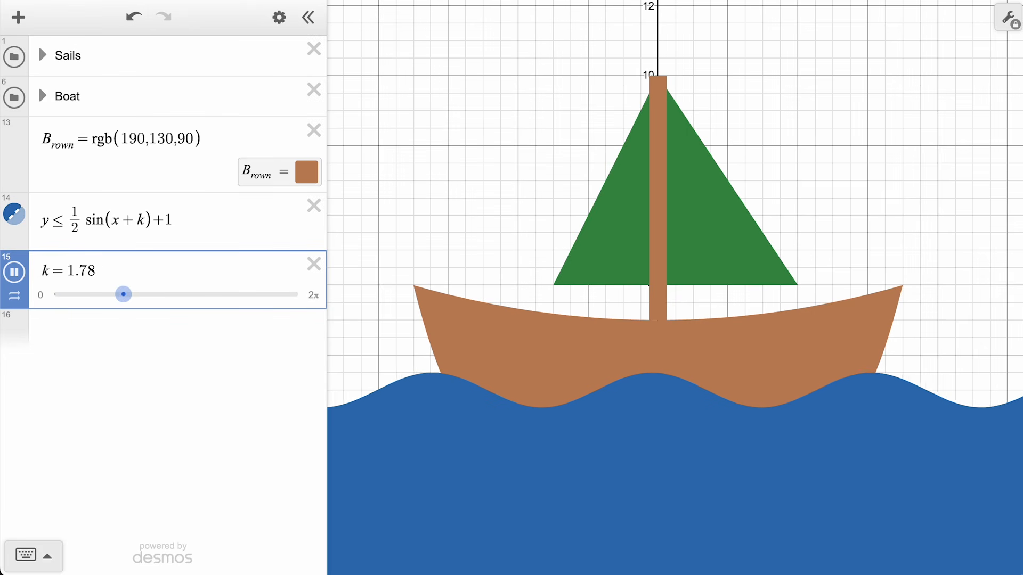